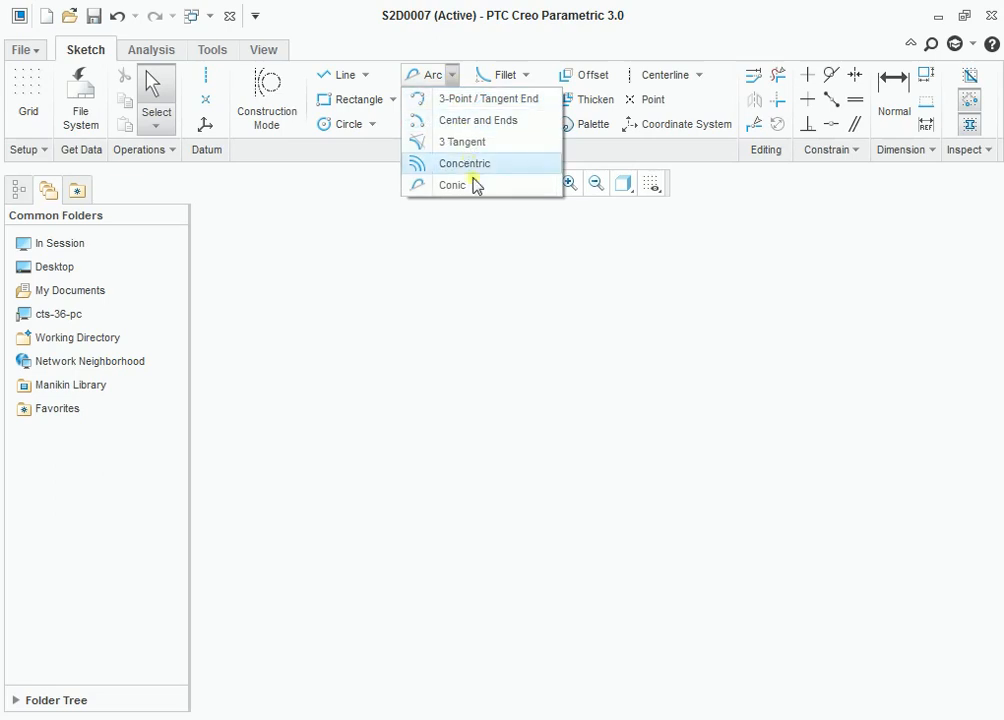
Sketch a 3-point arc bulging upward with level endpoints and a radius of about 5.1
{"action": "left_click", "coordinate": [466, 100]}
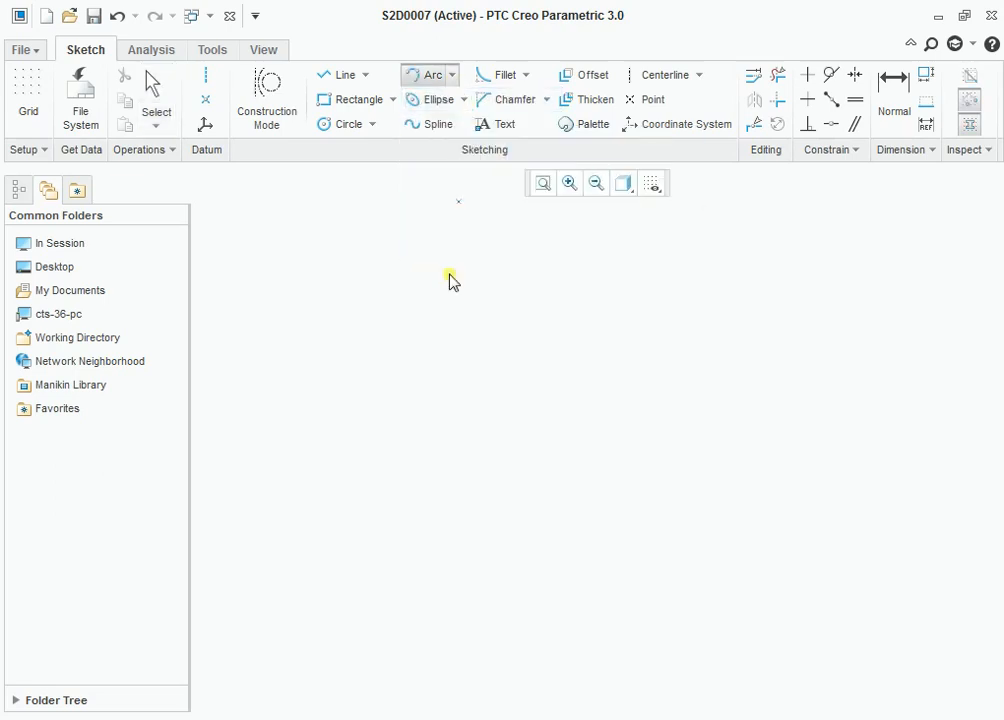
{"action": "left_click", "coordinate": [440, 428]}
{"action": "left_click", "coordinate": [793, 429]}
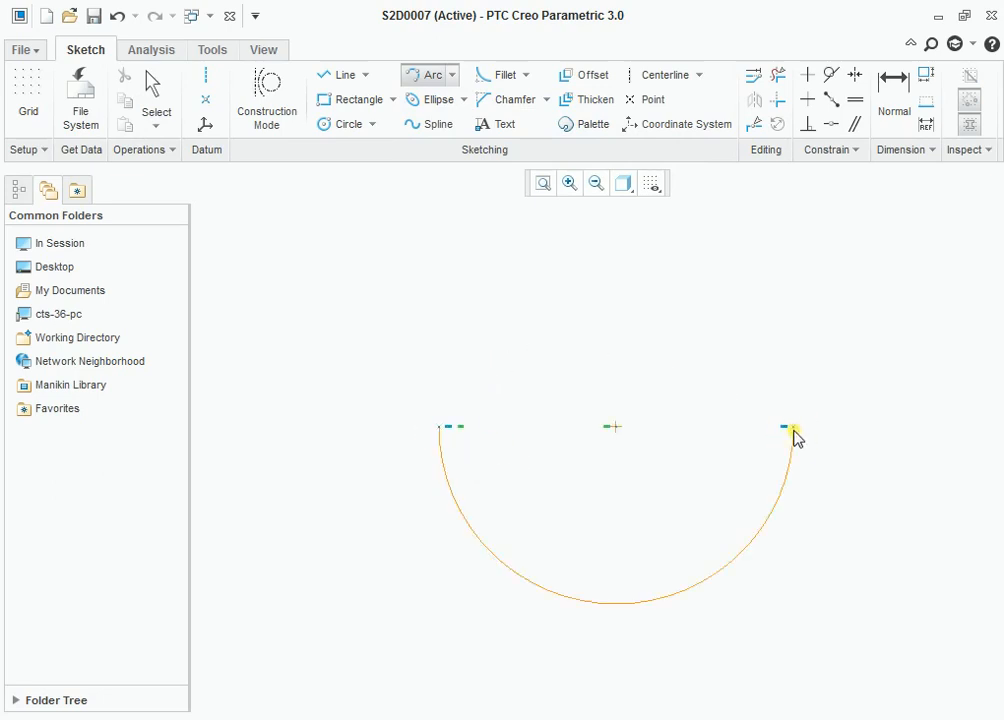
{"action": "left_click", "coordinate": [567, 297]}
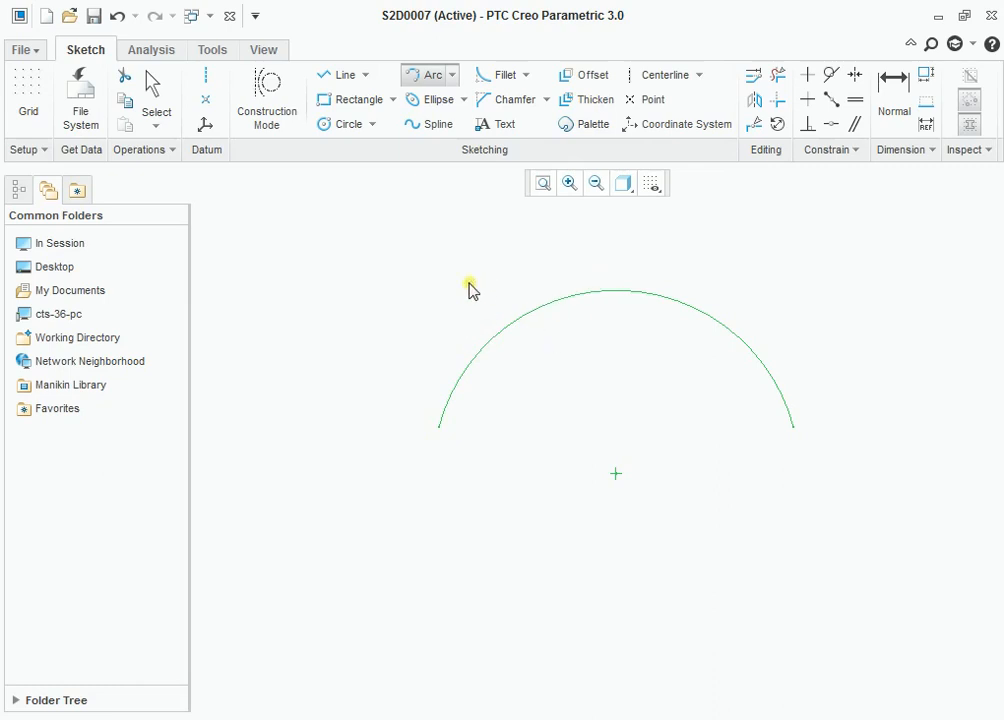
{"action": "middle_click", "coordinate": [470, 289]}
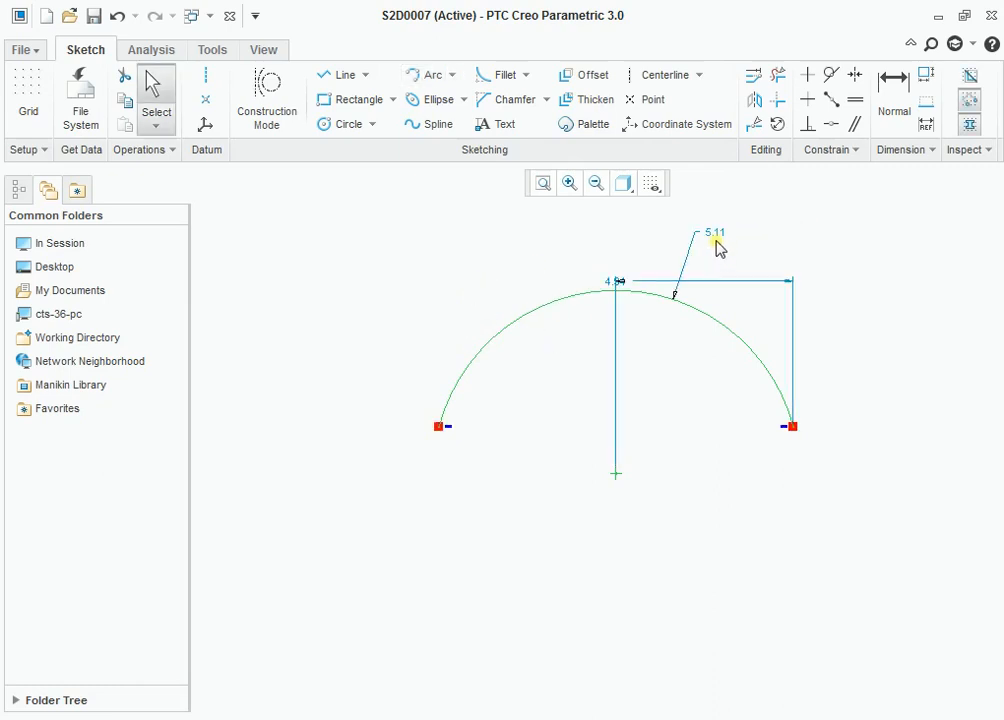
Move the arc's radius dimension and horizontal dimension clear of the curve, and delete the whole arc
{"action": "left_click_drag", "start_coordinate": [722, 240], "coordinate": [807, 234]}
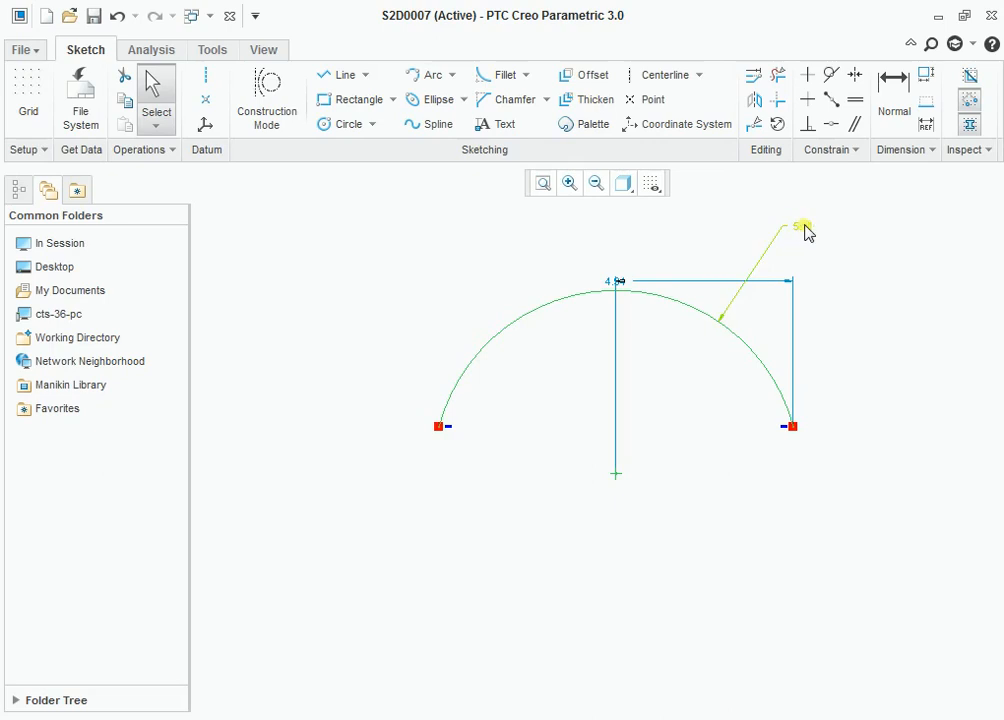
{"action": "left_click_drag", "start_coordinate": [616, 284], "coordinate": [705, 462]}
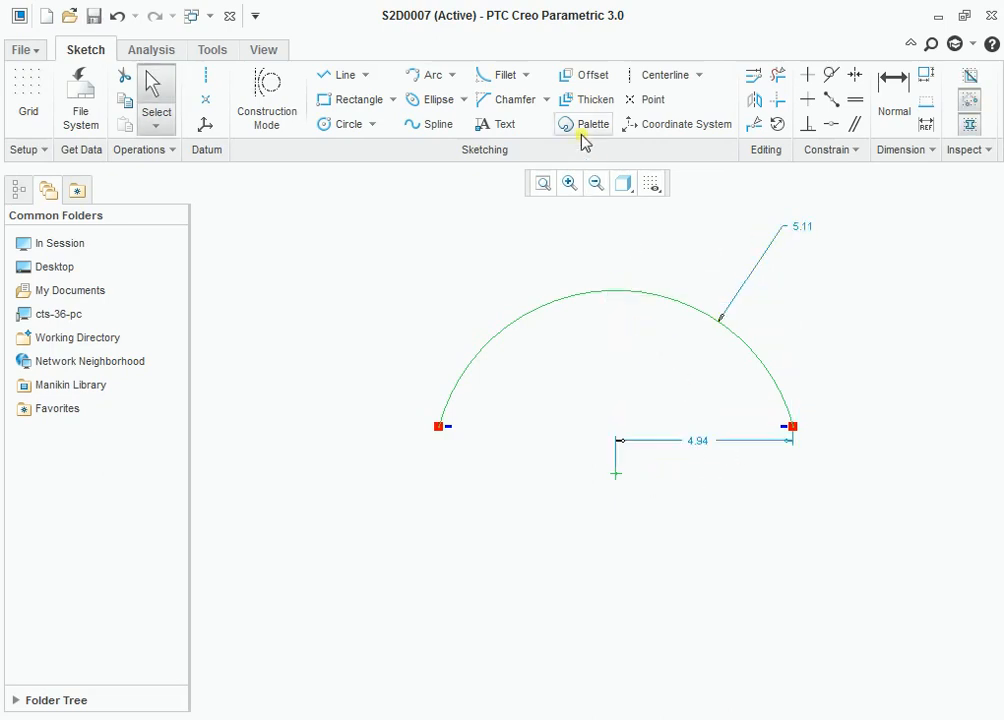
{"action": "mouse_move", "coordinate": [394, 226]}
{"action": "left_mouse_down"}
{"action": "mouse_move", "coordinate": [751, 437]}
{"action": "mouse_move", "coordinate": [881, 571]}
{"action": "left_mouse_up"}
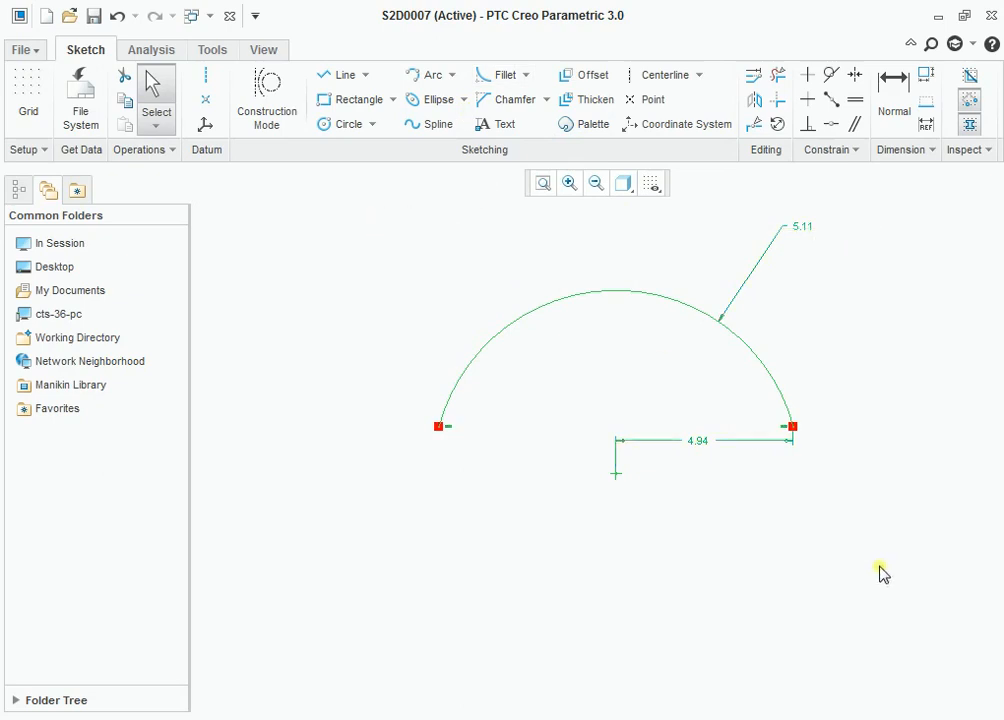
{"action": "key", "text": "Delete"}
Sketch a center-and-ends arc over its center with a radius of about 4.3
{"action": "left_click", "coordinate": [452, 75]}
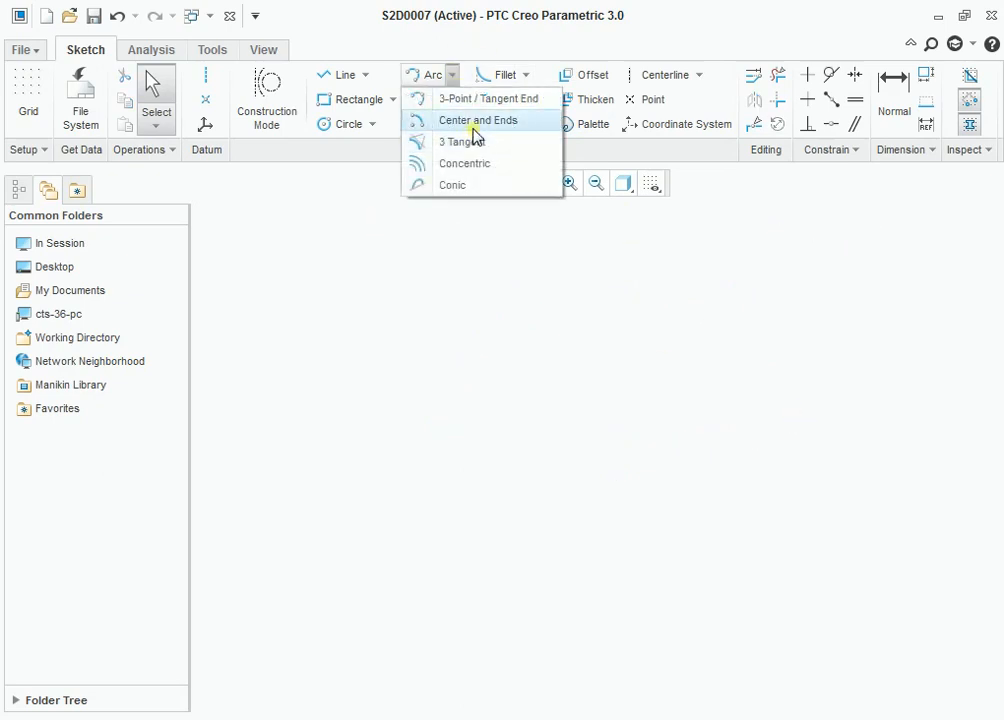
{"action": "left_click", "coordinate": [474, 128]}
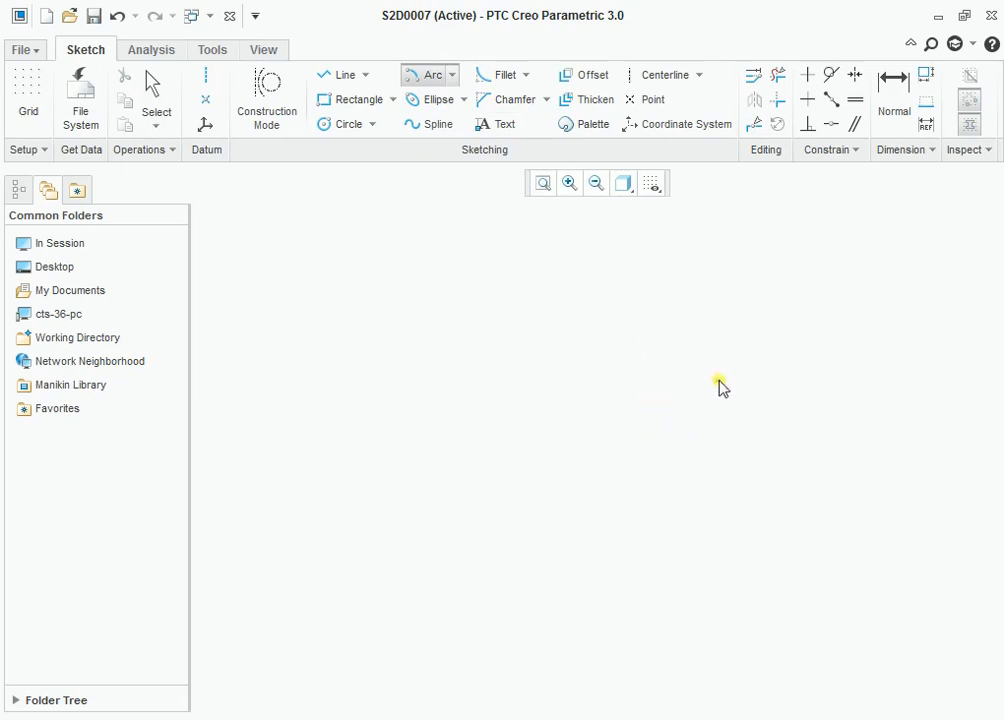
{"action": "left_click", "coordinate": [619, 434]}
{"action": "left_click", "coordinate": [499, 350]}
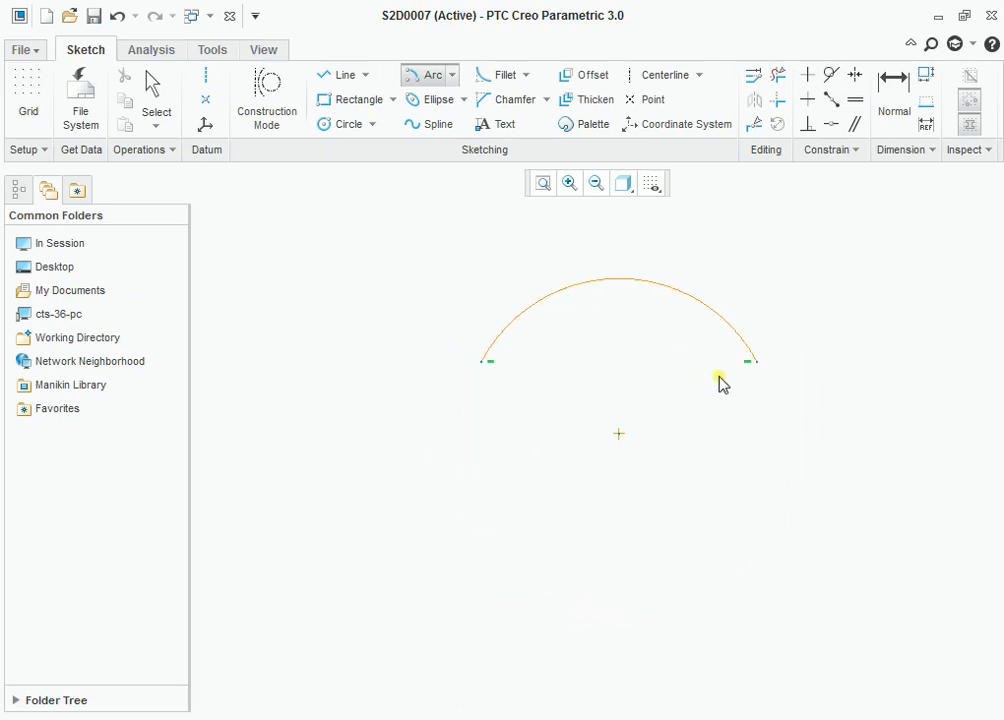
{"action": "left_click", "coordinate": [770, 425]}
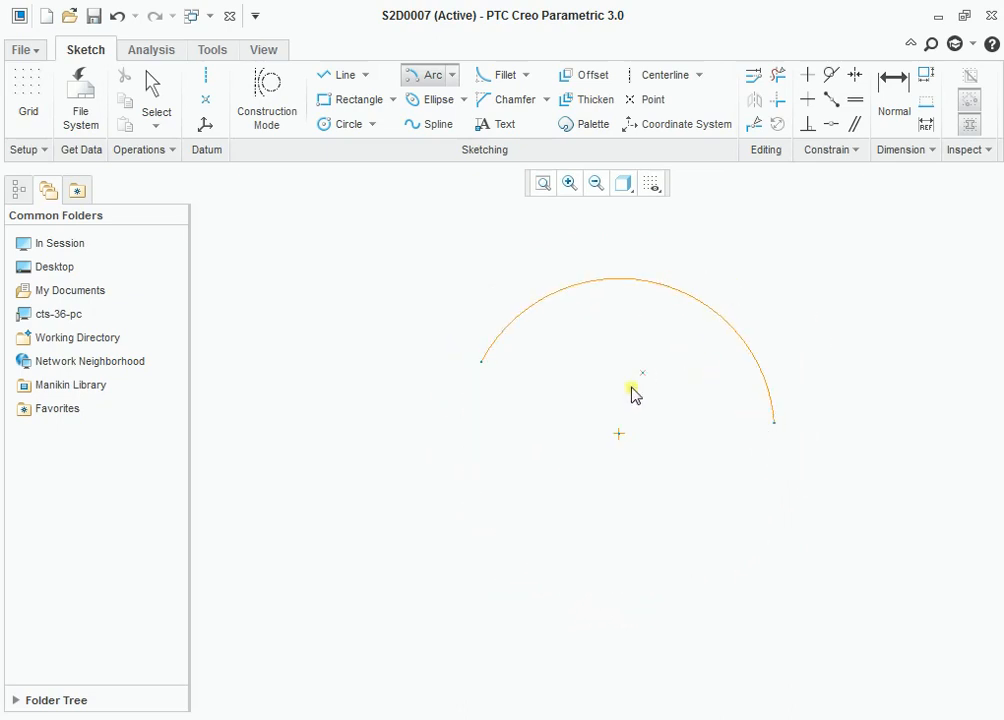
{"action": "middle_click", "coordinate": [491, 384]}
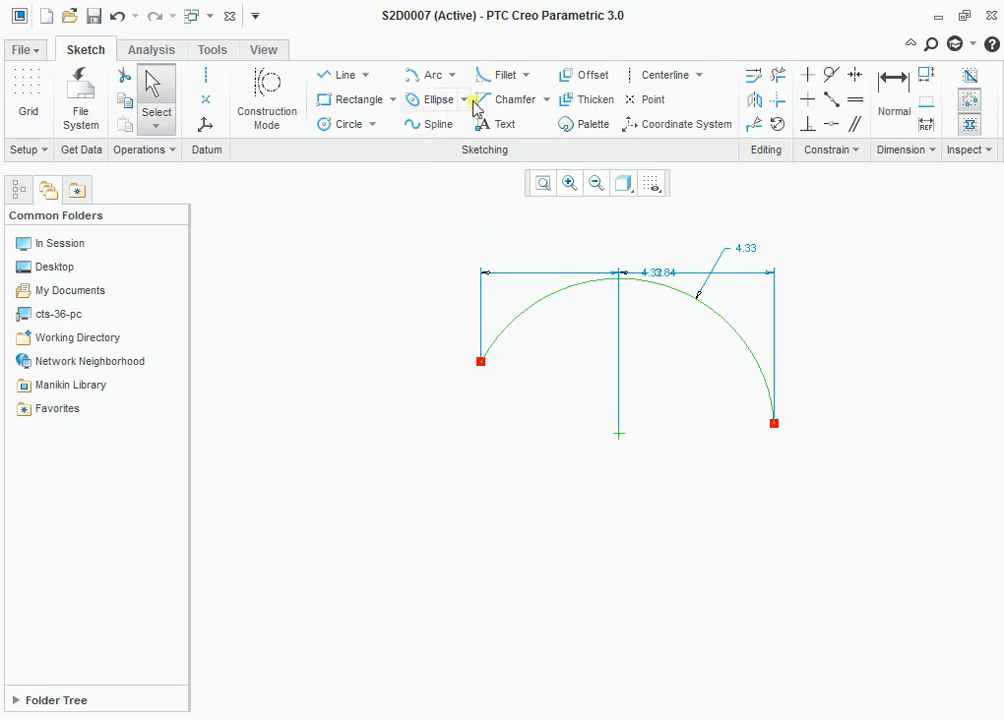
Sketch two slanted lines about 3.6 and 4.2 long and a horizontal line about 3.5 long, all separate and below the arc
{"action": "left_click", "coordinate": [452, 75]}
{"action": "left_click", "coordinate": [337, 76]}
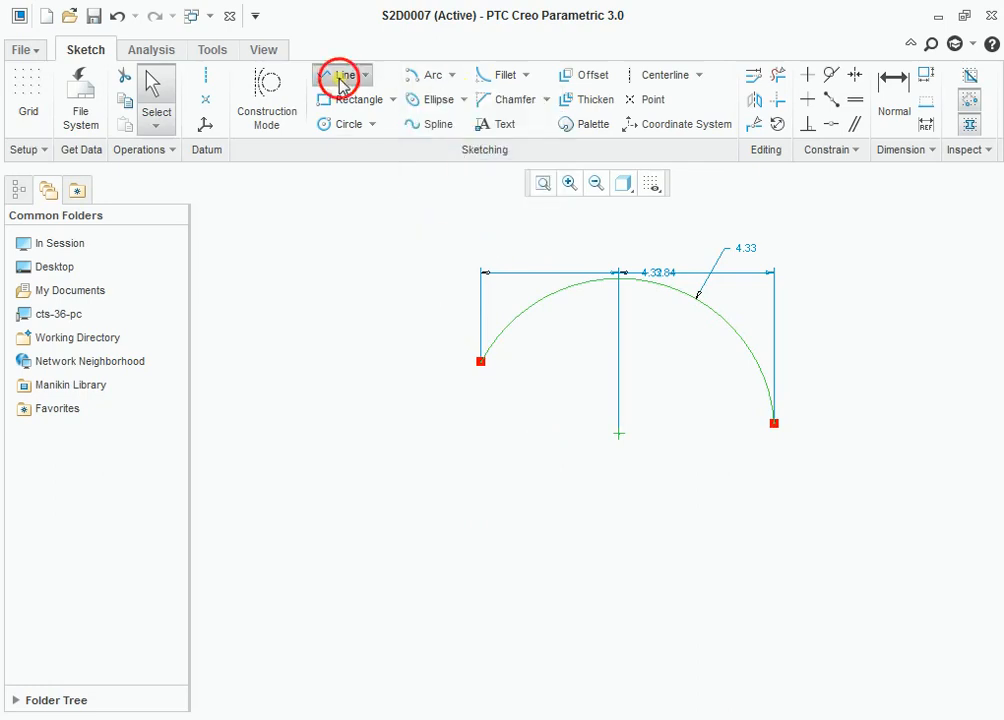
{"action": "left_click", "coordinate": [325, 600]}
{"action": "middle_click", "coordinate": [330, 603]}
{"action": "left_click", "coordinate": [462, 411]}
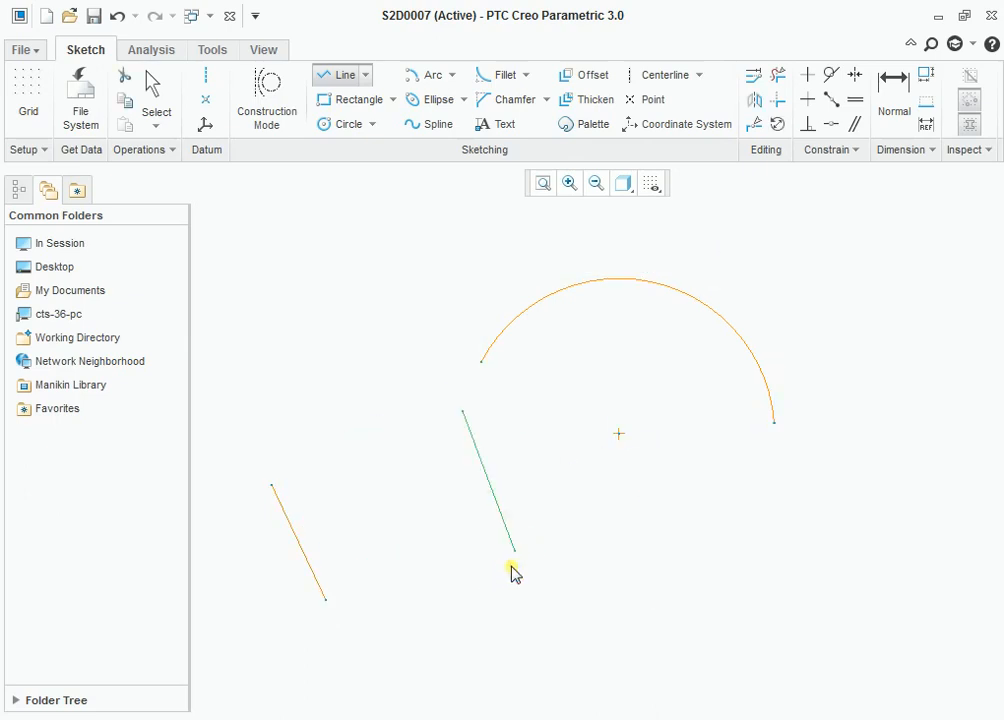
{"action": "left_click", "coordinate": [514, 550]}
{"action": "middle_click", "coordinate": [512, 566]}
{"action": "left_click", "coordinate": [410, 657]}
{"action": "left_click", "coordinate": [536, 657]}
{"action": "middle_click", "coordinate": [536, 662]}
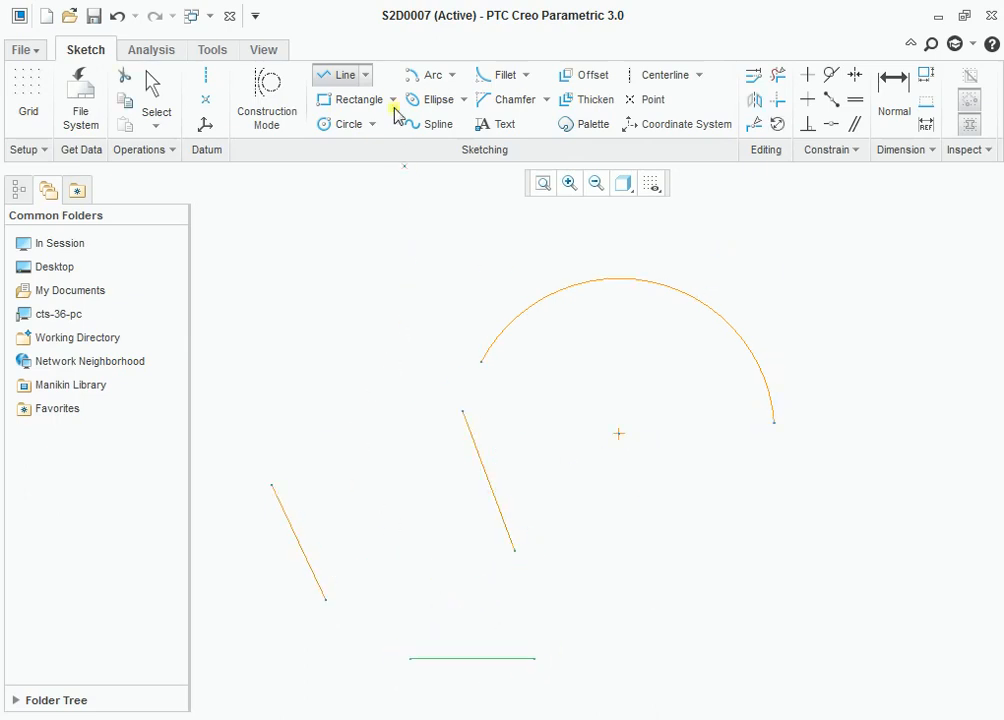
Create a 3 Tangent arc of radius about 2.7 touching the two slanted lines and the horizontal line
{"action": "left_click", "coordinate": [451, 80]}
{"action": "left_click", "coordinate": [467, 143]}
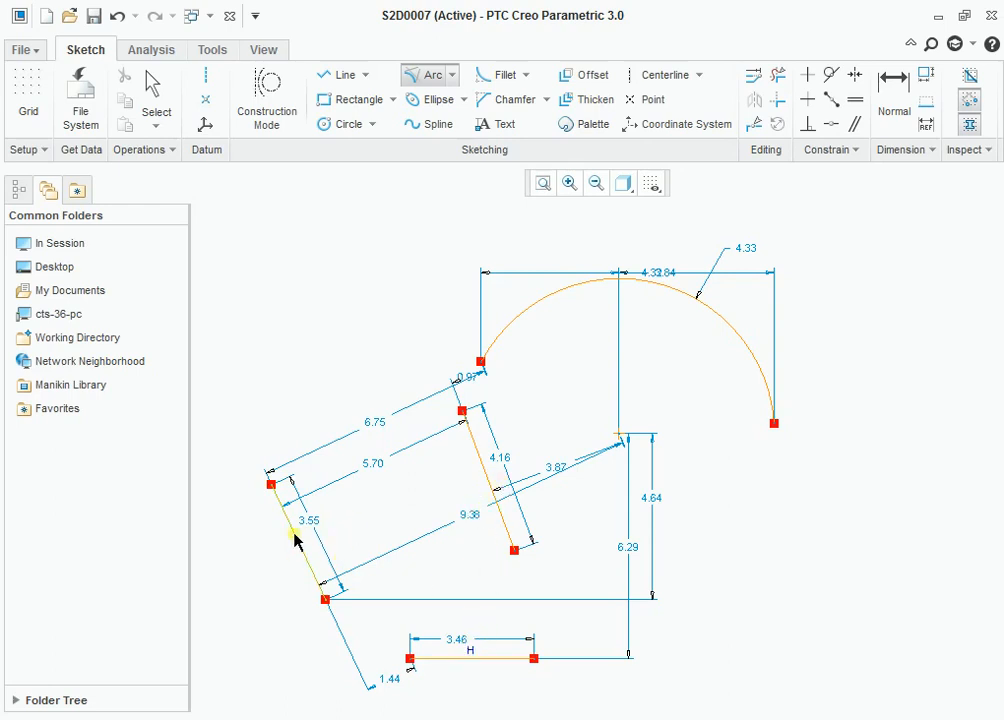
{"action": "left_click", "coordinate": [497, 530]}
{"action": "left_click", "coordinate": [445, 664]}
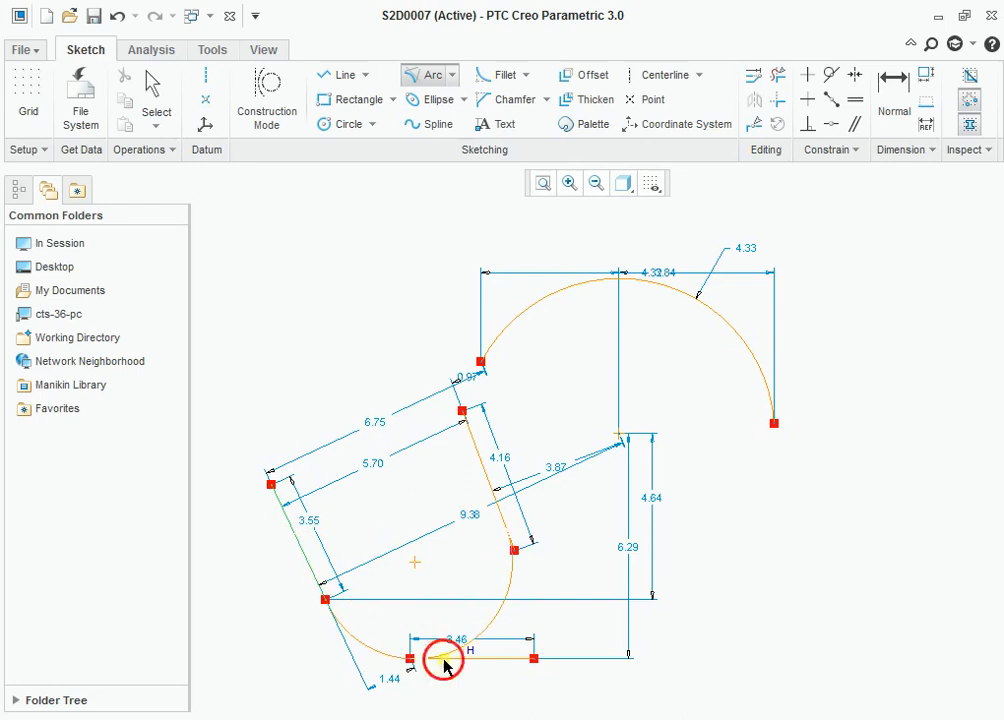
{"action": "middle_click", "coordinate": [386, 552]}
{"action": "scroll", "coordinate": [517, 648], "scroll_direction": "up", "scroll_amount": 2}
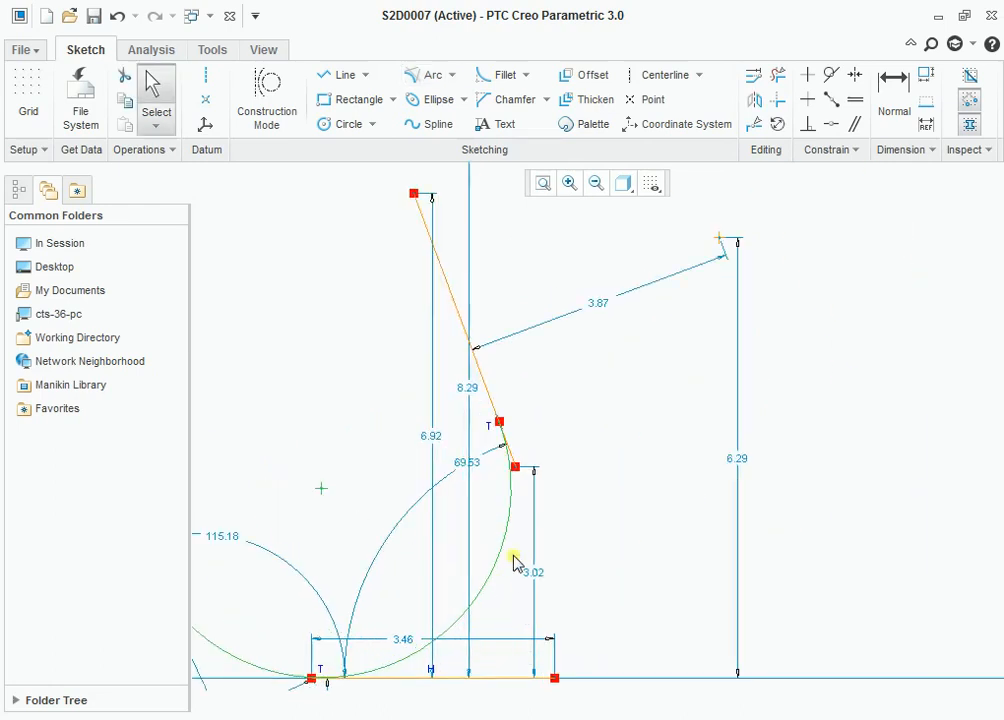
{"action": "scroll", "coordinate": [507, 410], "scroll_direction": "down", "scroll_amount": 2}
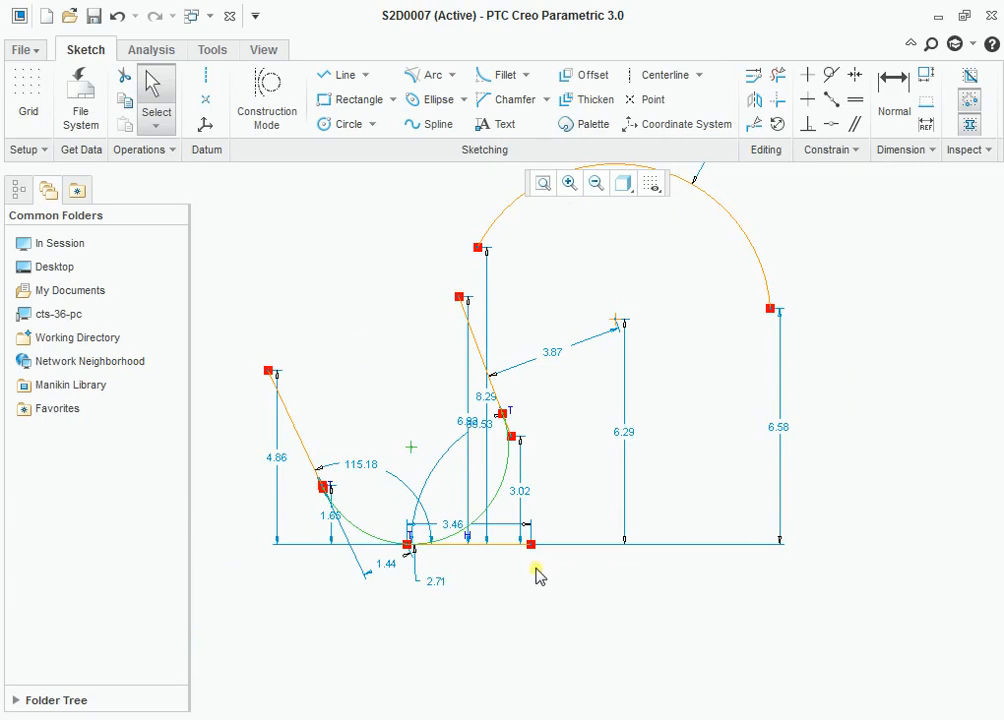
Delete all of the sketched lines and arcs
{"action": "scroll", "coordinate": [538, 571], "scroll_direction": "down", "scroll_amount": 3}
{"action": "mouse_move", "coordinate": [305, 311]}
{"action": "left_mouse_down"}
{"action": "mouse_move", "coordinate": [833, 663]}
{"action": "mouse_move", "coordinate": [809, 659]}
{"action": "left_mouse_up"}
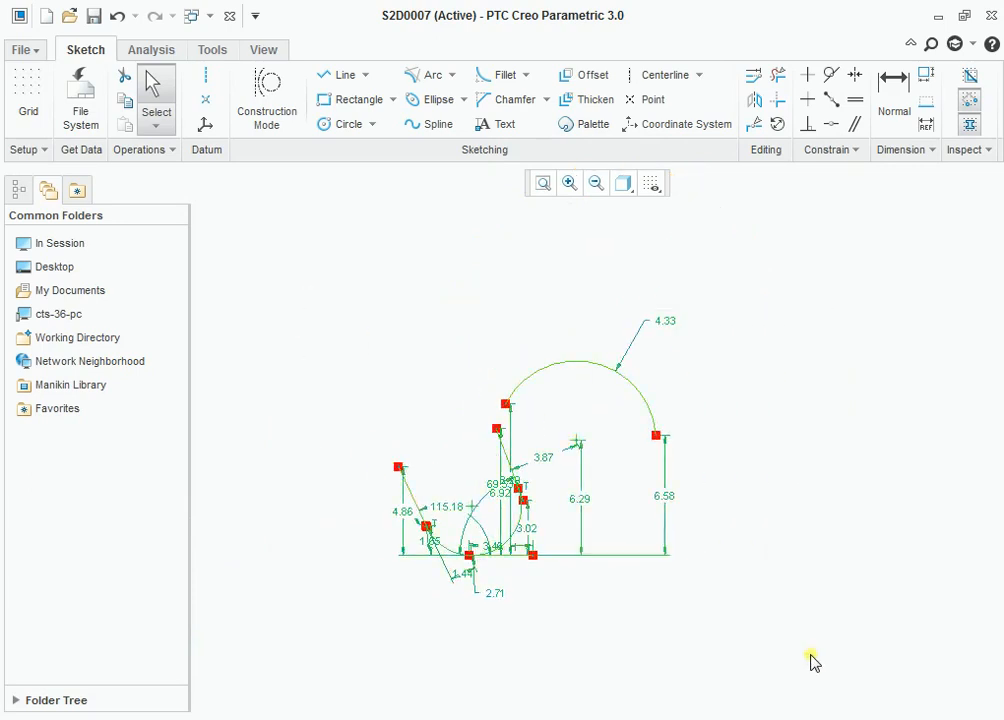
{"action": "key", "text": "Delete"}
Sketch a circle about 8 in diameter as the reference for concentric arcs
{"action": "left_click", "coordinate": [454, 77]}
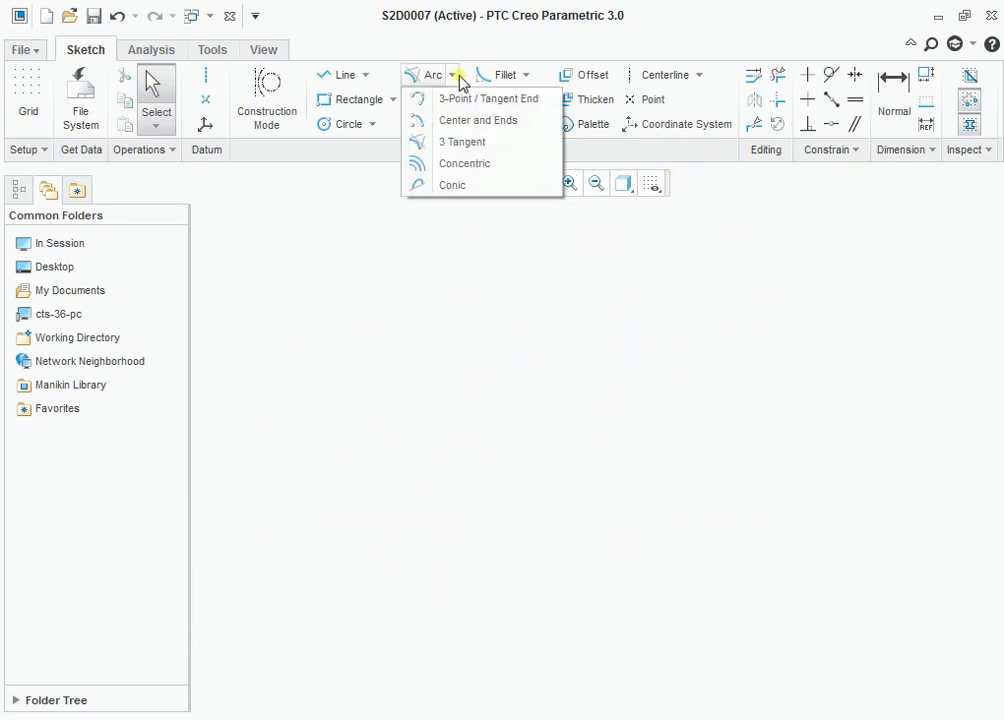
{"action": "left_click", "coordinate": [468, 164]}
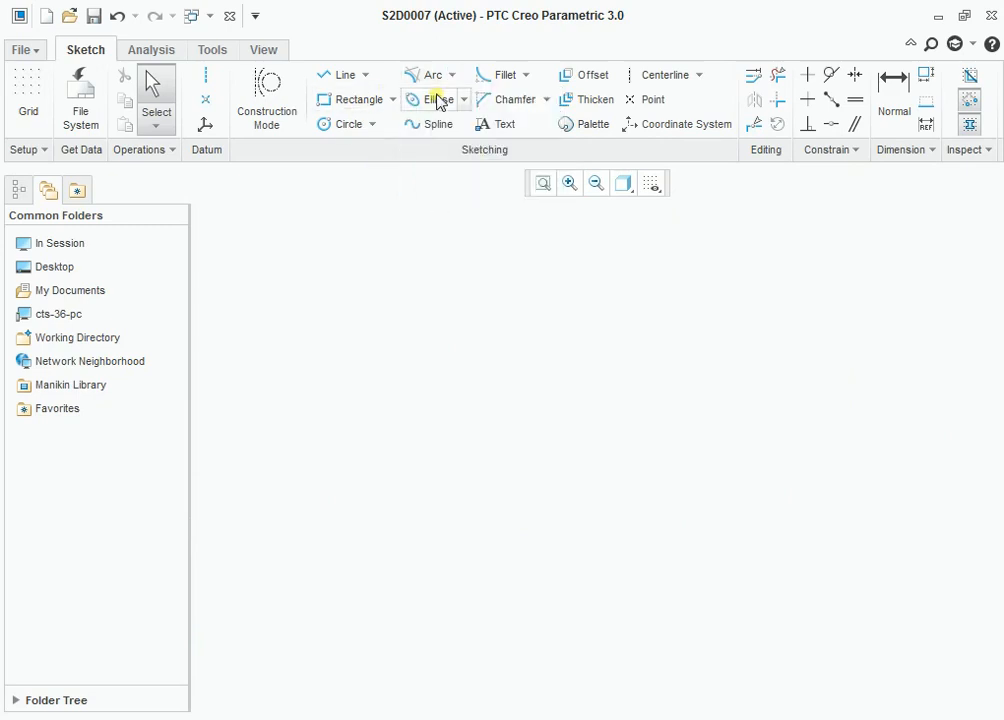
{"action": "left_click", "coordinate": [348, 124]}
{"action": "left_click", "coordinate": [537, 488]}
{"action": "left_click", "coordinate": [538, 414]}
{"action": "middle_click", "coordinate": [412, 305]}
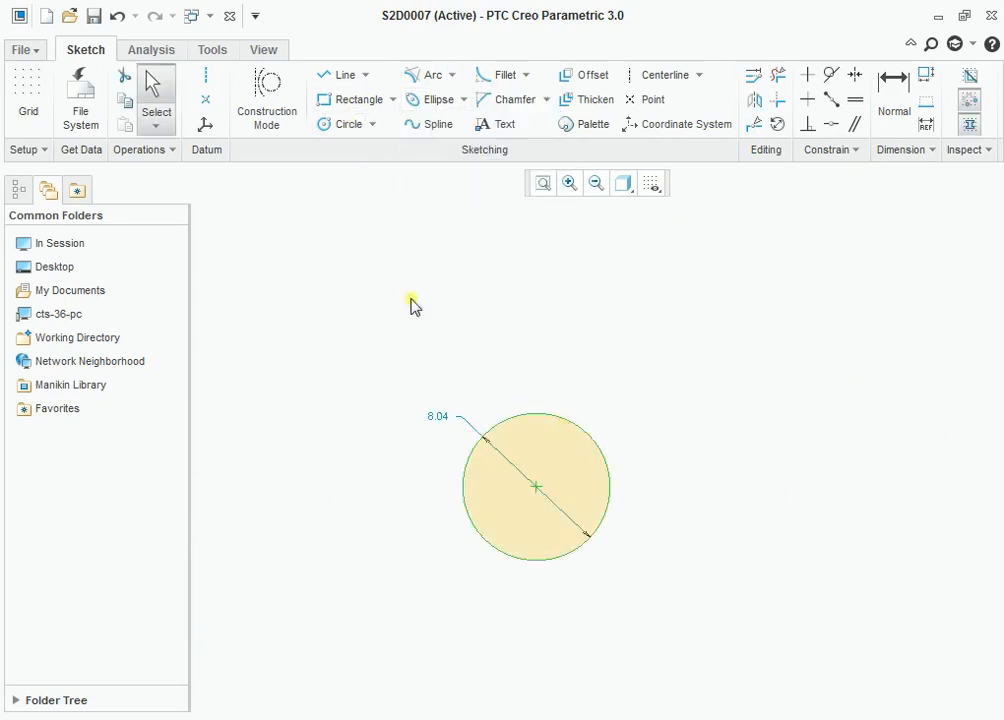
Sketch three concentric arcs around the circle with radii of about 8.7, 11.3 and 12.3, above, right and lower left of it
{"action": "left_click", "coordinate": [454, 78]}
{"action": "left_click", "coordinate": [460, 163]}
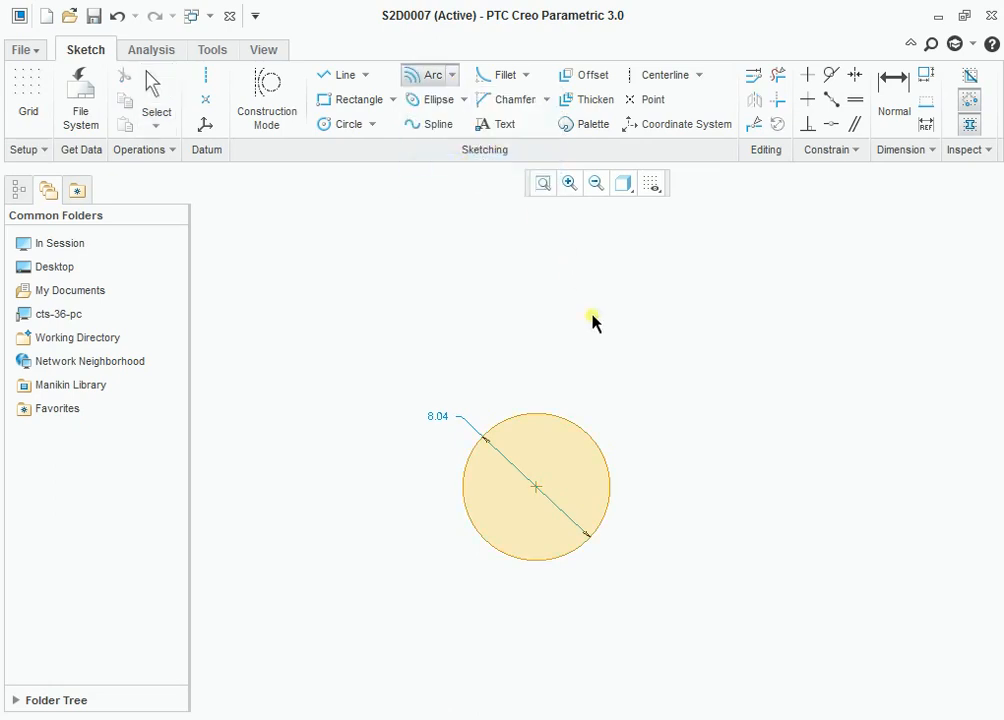
{"action": "left_click", "coordinate": [539, 419]}
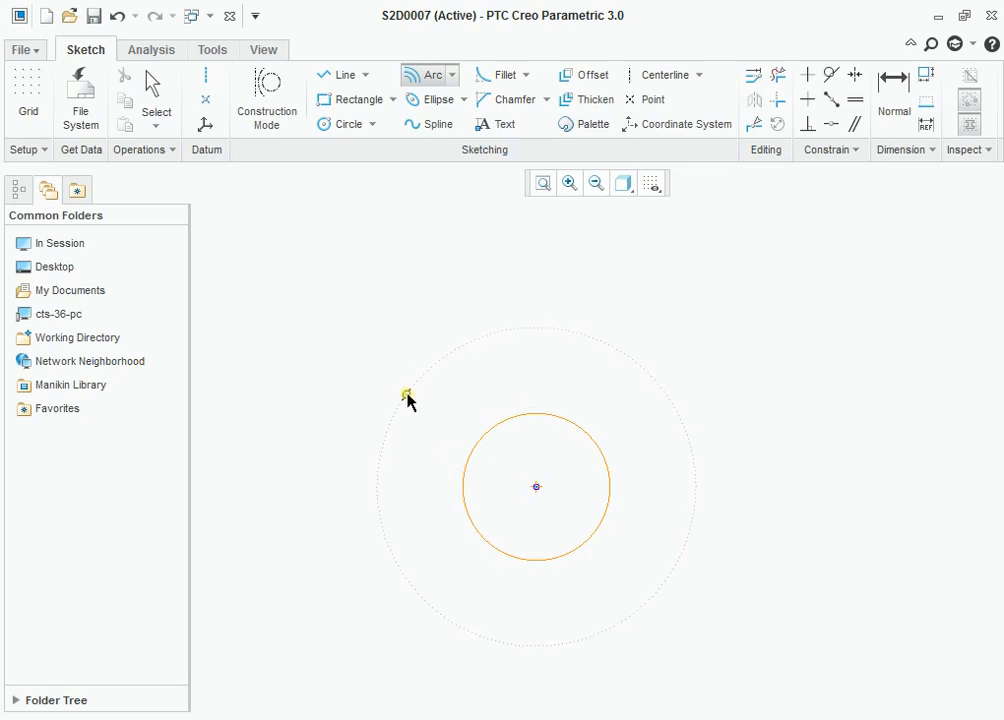
{"action": "left_click", "coordinate": [406, 395]}
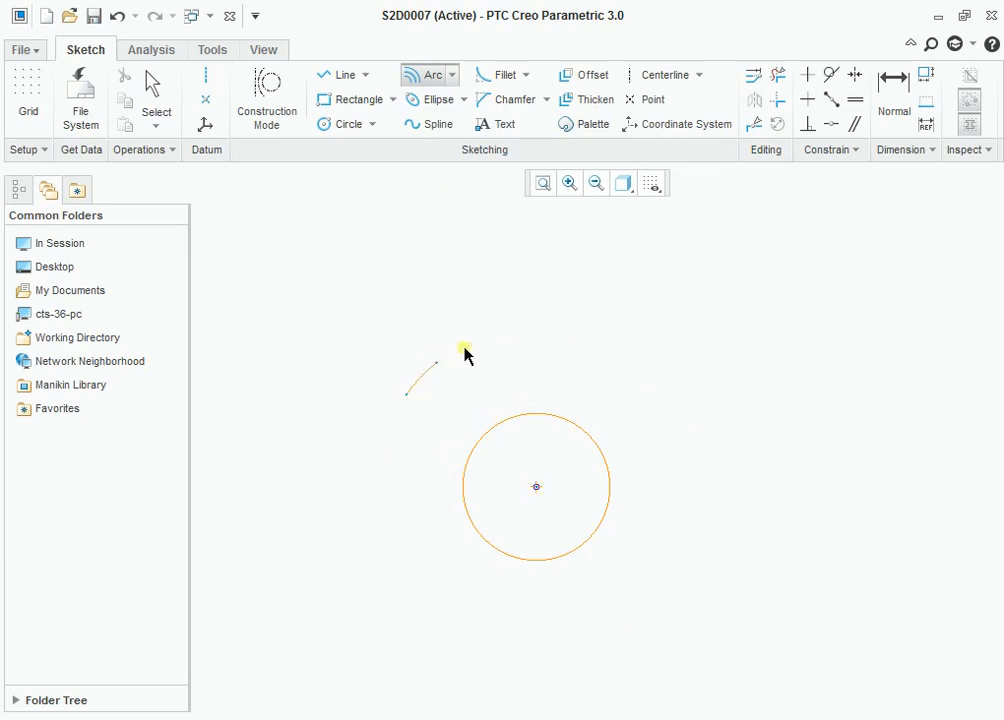
{"action": "left_click", "coordinate": [617, 375]}
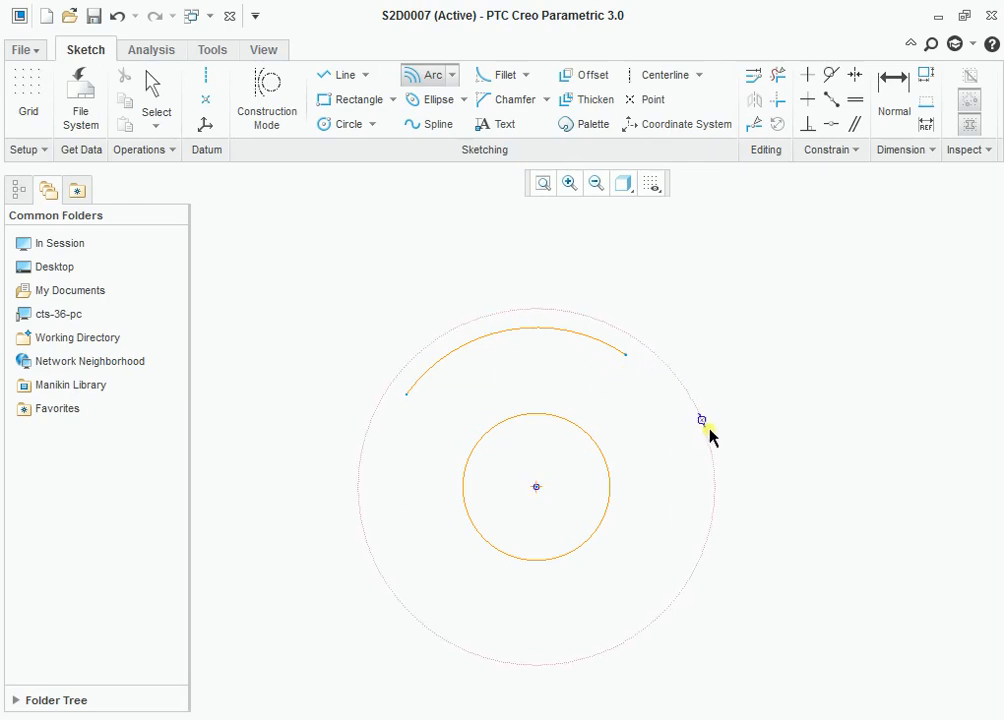
{"action": "left_click", "coordinate": [673, 333]}
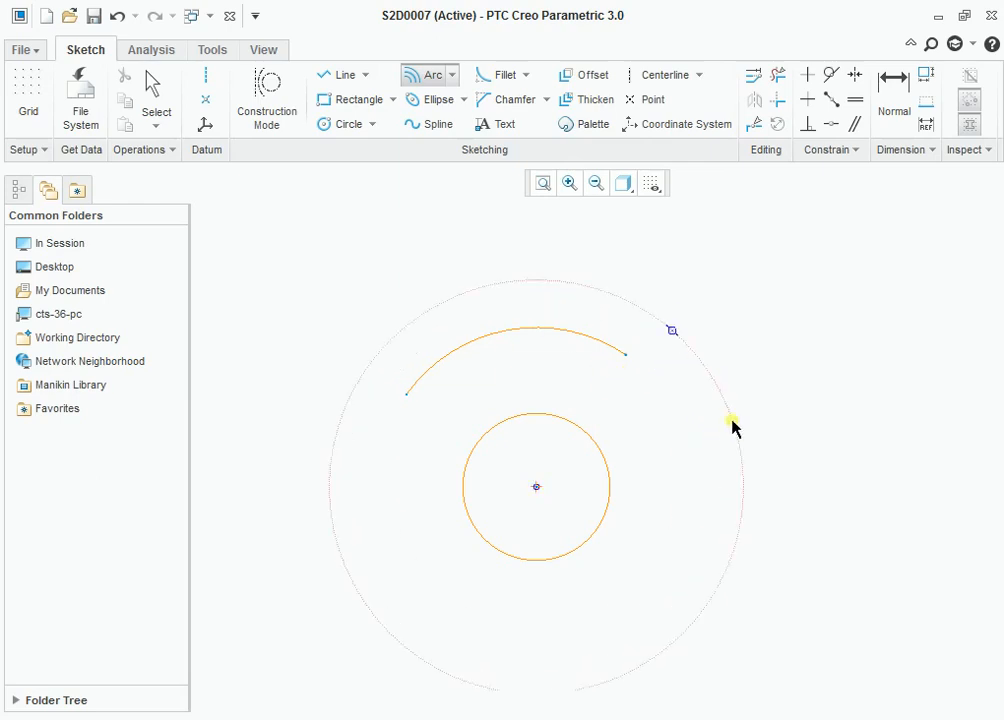
{"action": "left_click", "coordinate": [731, 535]}
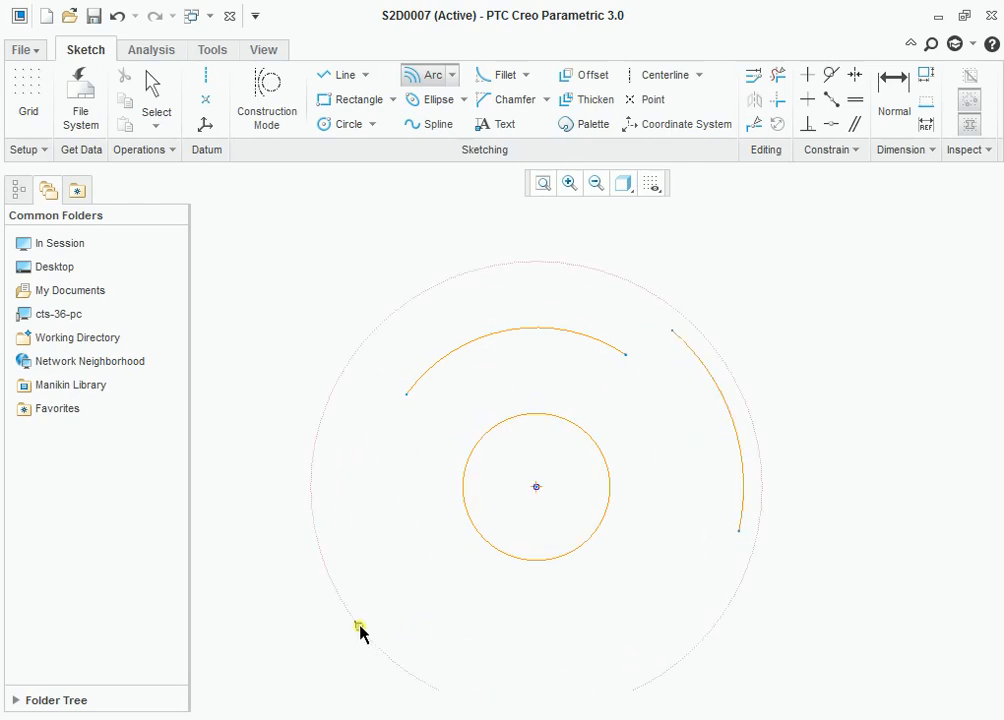
{"action": "left_click", "coordinate": [360, 628]}
{"action": "left_click", "coordinate": [310, 488]}
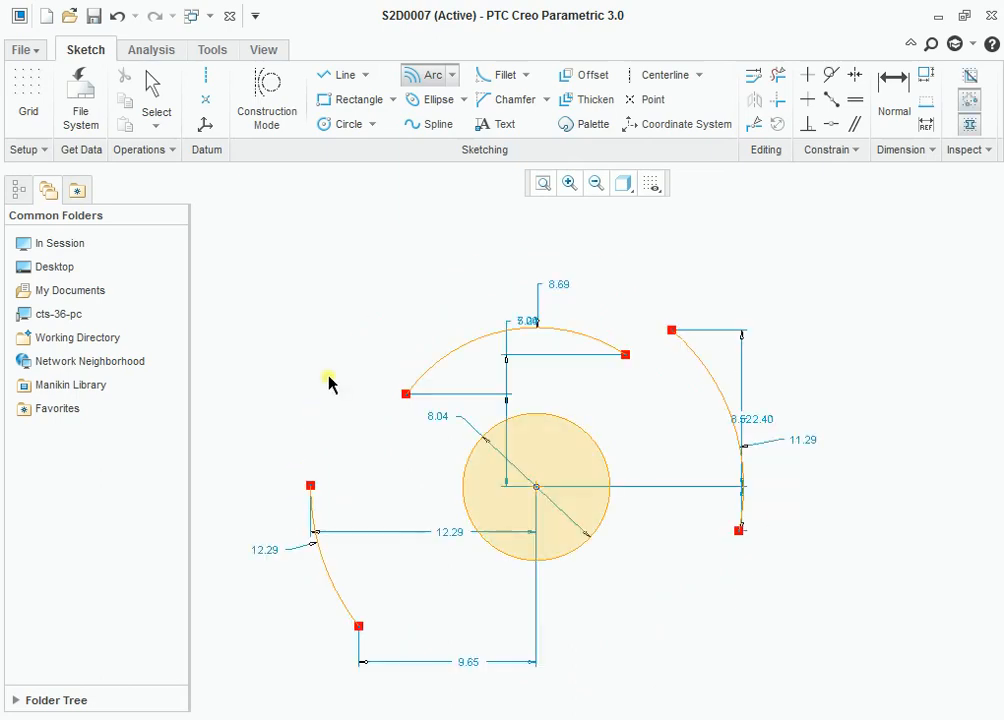
{"action": "scroll", "coordinate": [372, 350], "scroll_direction": "up", "scroll_amount": 3}
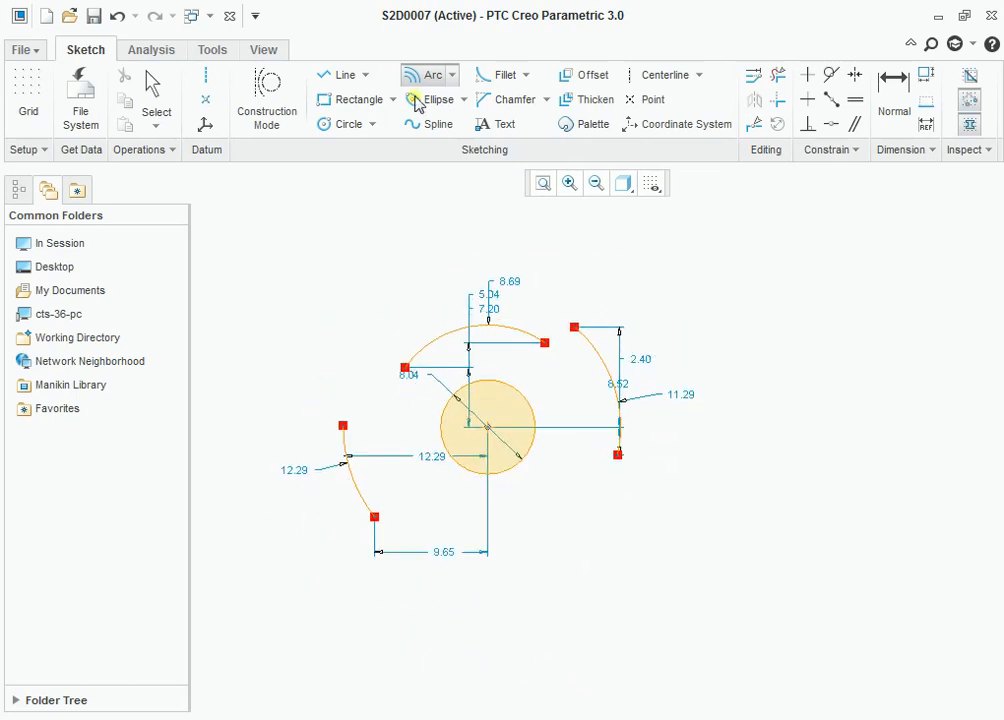
{"action": "middle_click", "coordinate": [305, 317]}
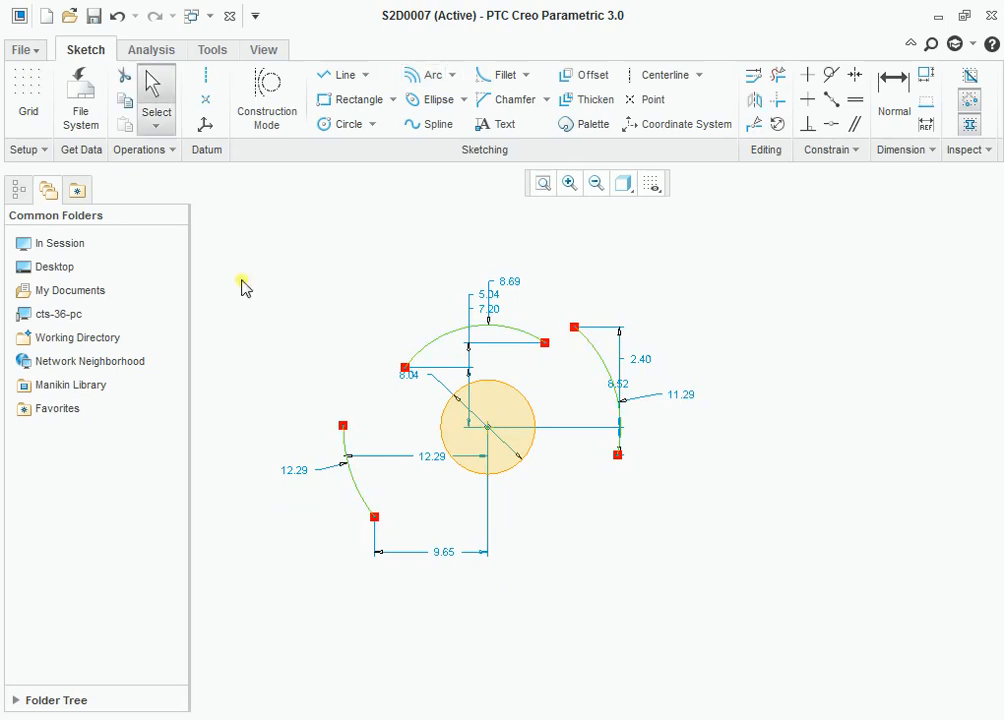
Delete the circle and its three concentric arcs
{"action": "left_click_drag", "start_coordinate": [240, 278], "coordinate": [753, 636]}
{"action": "key", "text": "Delete"}
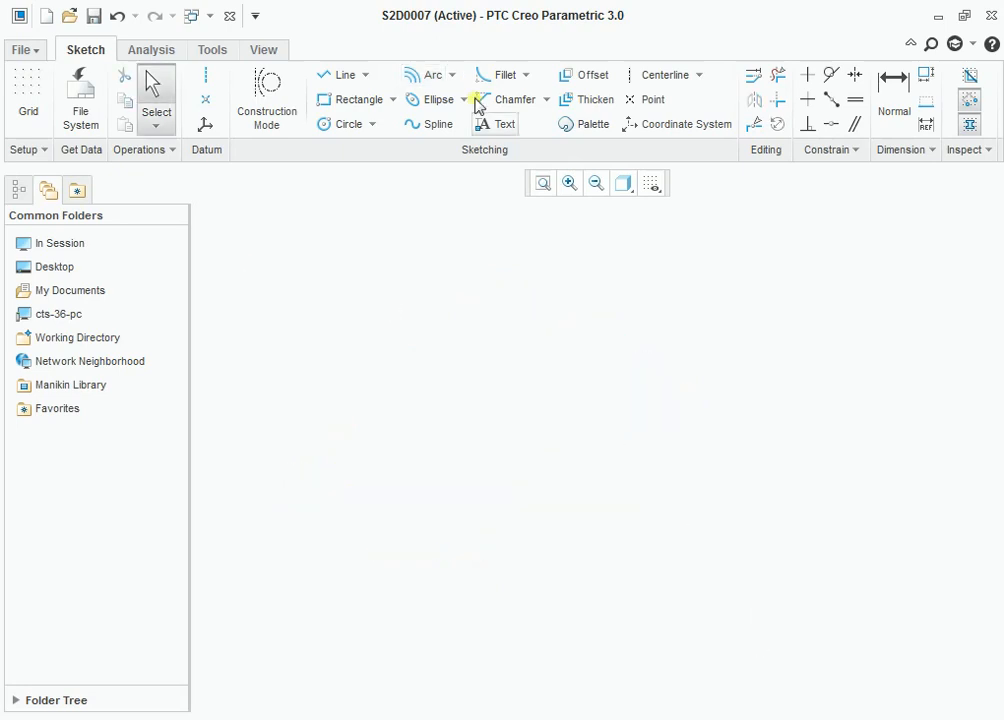
Sketch a conic arc about 18.9 wide between two horizontally aligned endpoints, with its apex above them
{"action": "left_click", "coordinate": [453, 75]}
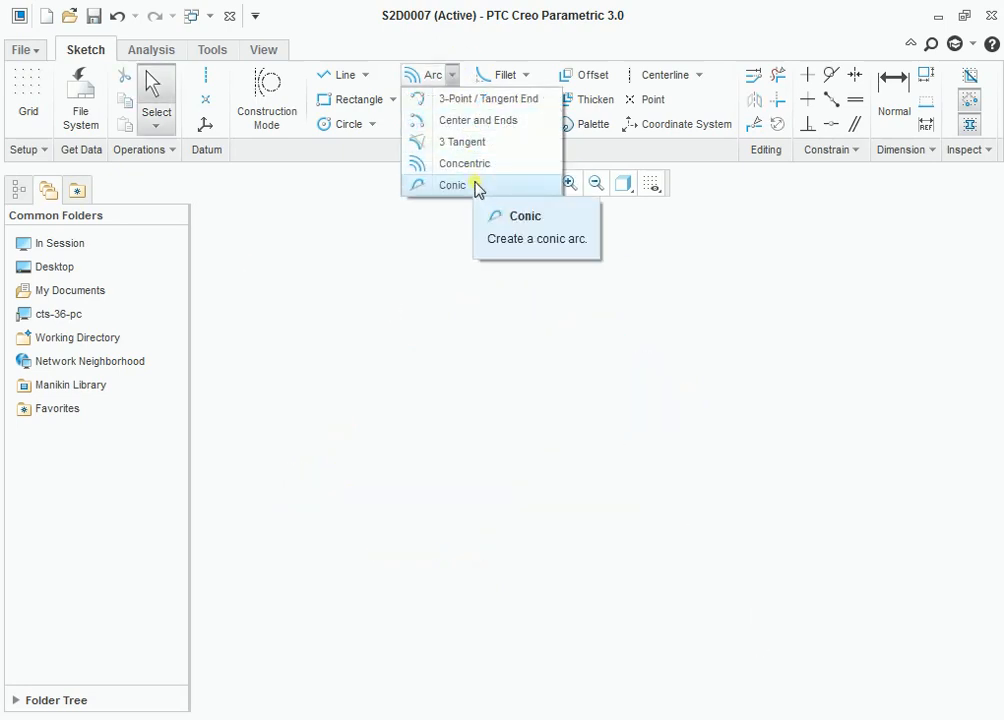
{"action": "left_click", "coordinate": [476, 186]}
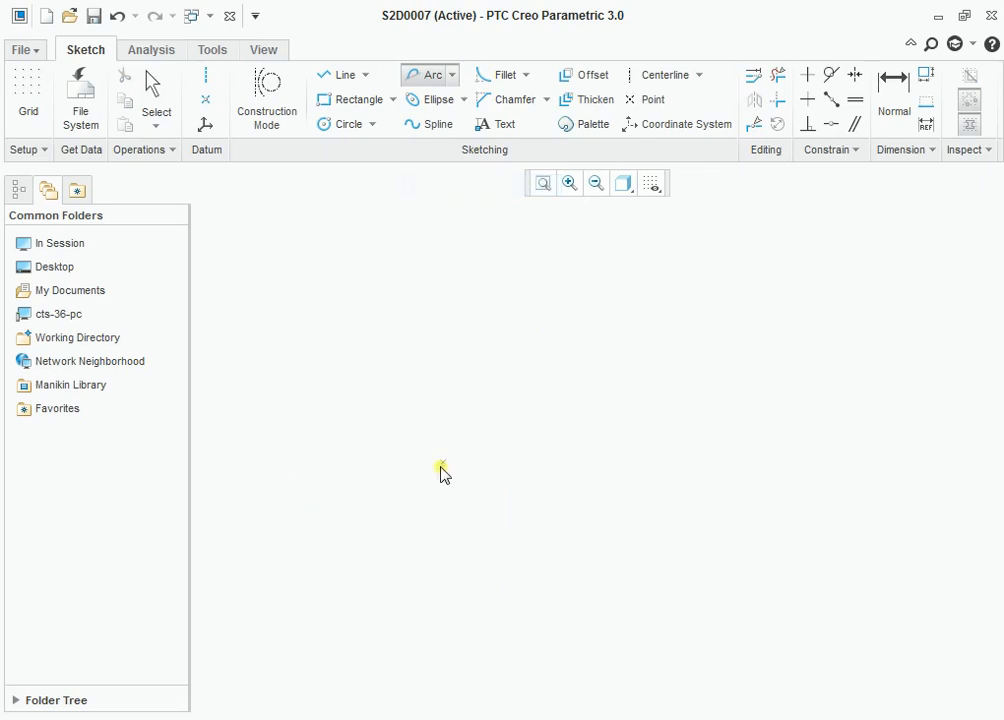
{"action": "left_click", "coordinate": [630, 491]}
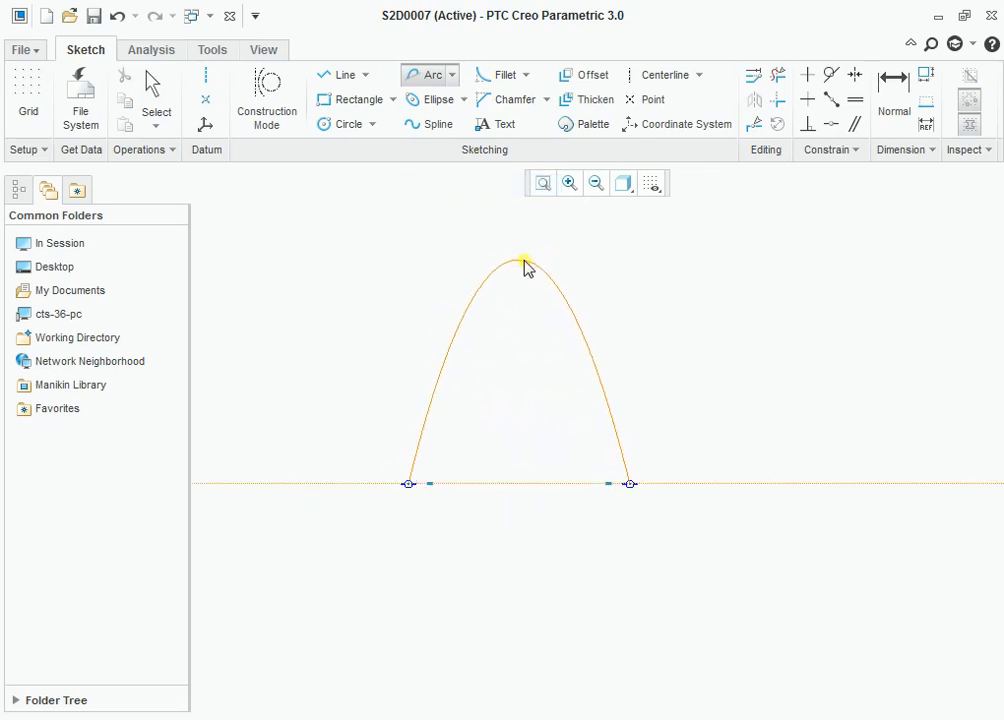
{"action": "left_click", "coordinate": [526, 264]}
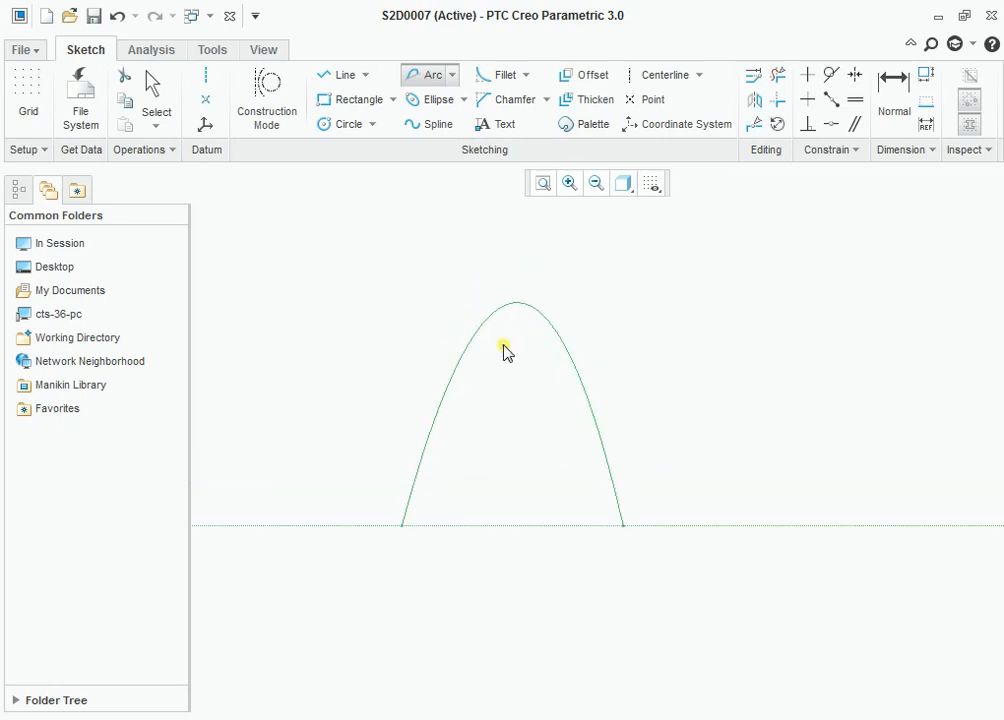
{"action": "middle_click", "coordinate": [490, 354]}
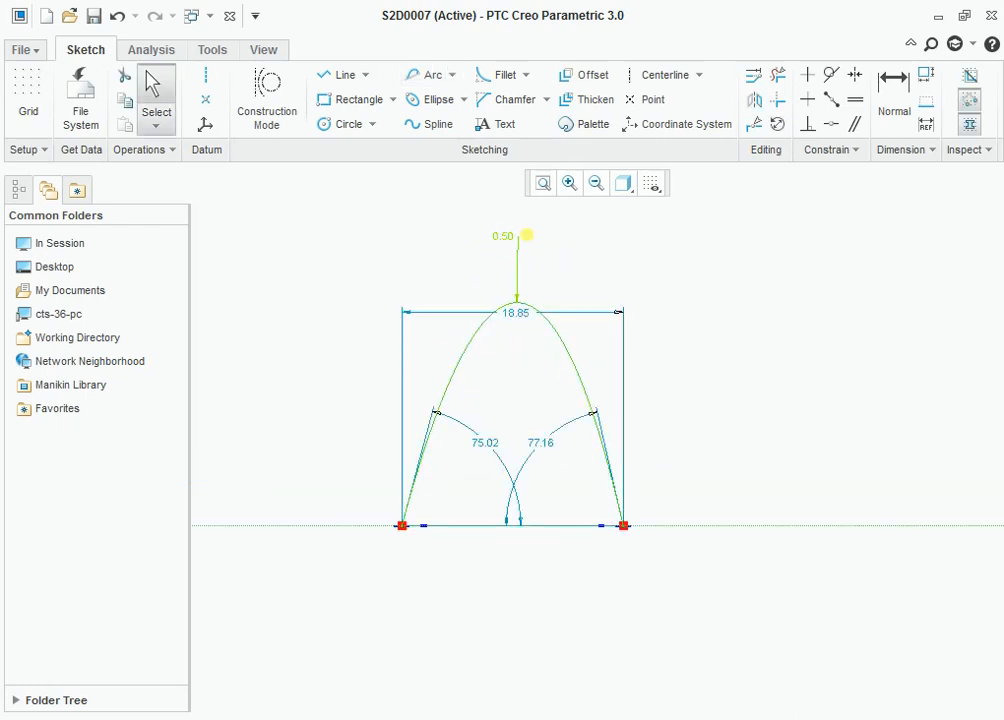
Move the conic arc's shape parameter dimension to the upper right of the apex and set it to 0.25
{"action": "left_click_drag", "start_coordinate": [524, 235], "coordinate": [594, 240]}
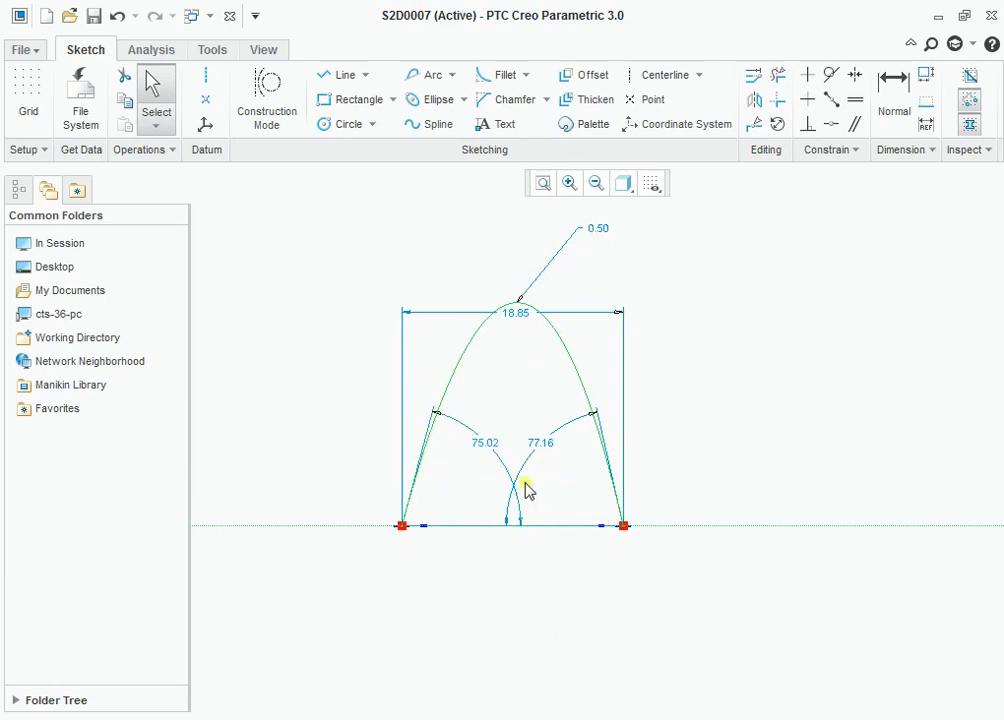
{"action": "mouse_move", "coordinate": [608, 234]}
{"action": "left_mouse_down"}
{"action": "mouse_move", "coordinate": [578, 224]}
{"action": "mouse_move", "coordinate": [593, 229]}
{"action": "left_mouse_up"}
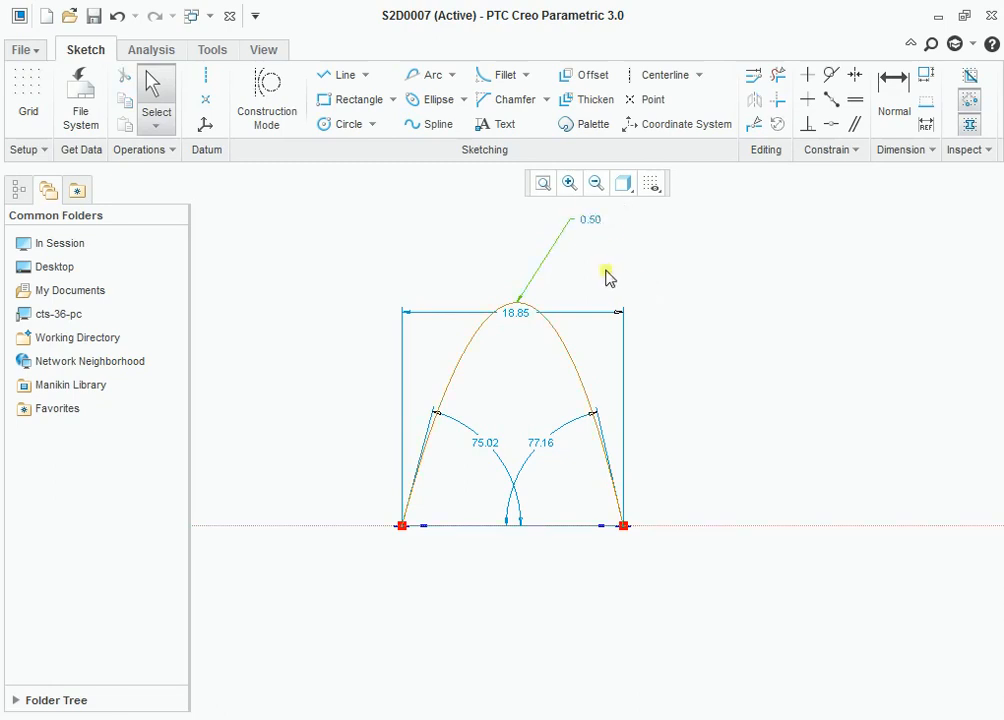
{"action": "double_click", "coordinate": [591, 222]}
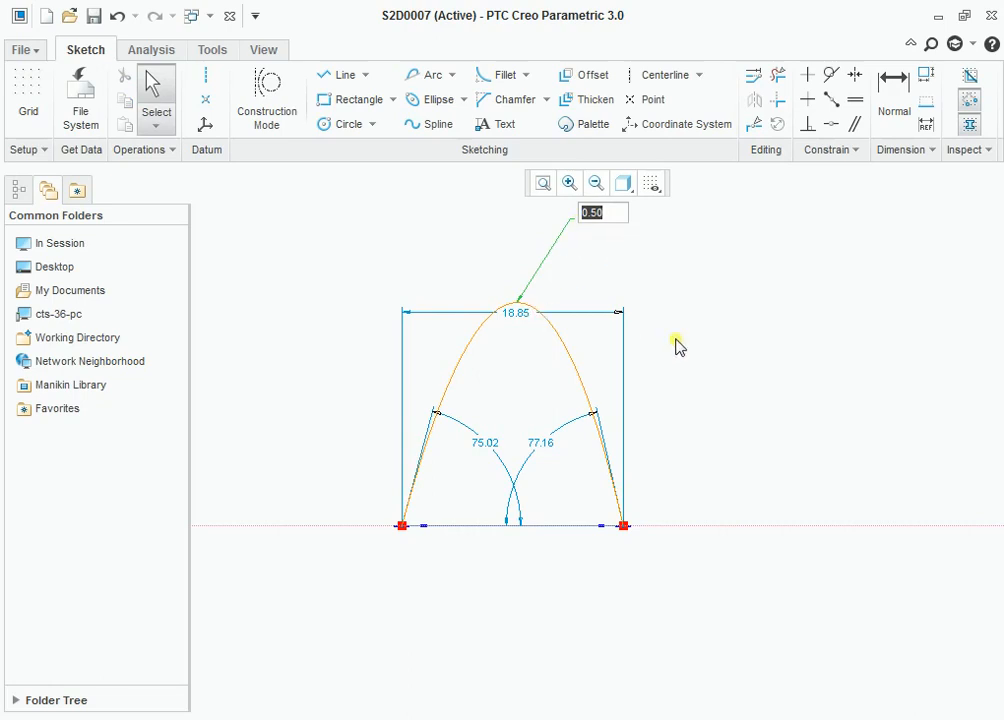
{"action": "type", "text": "0.25"}
{"action": "key", "text": "Return"}
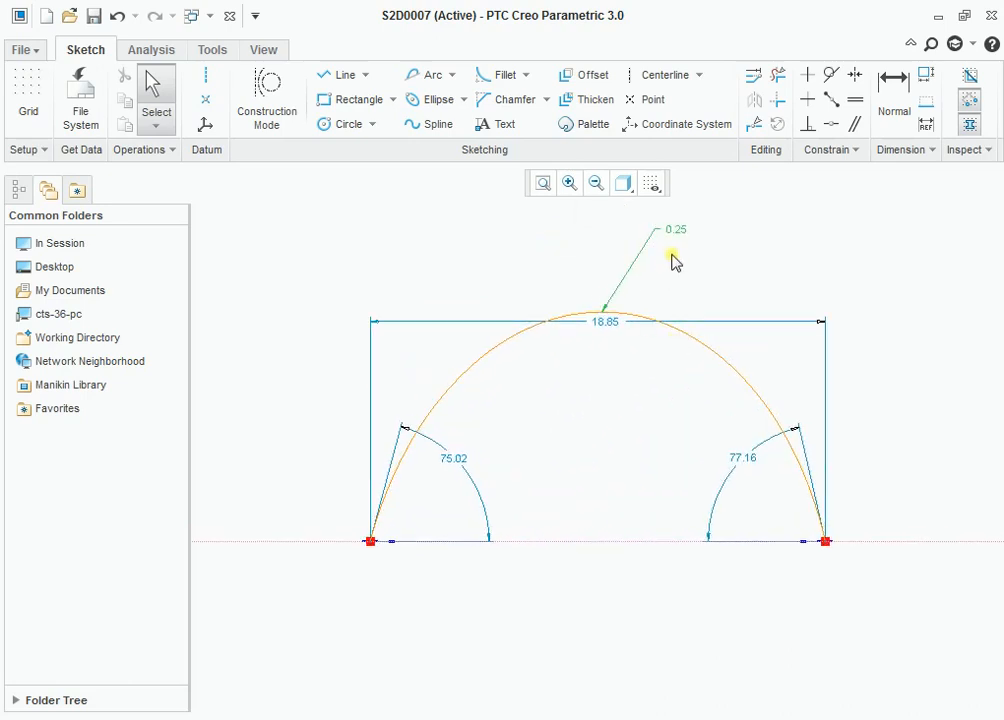
Set the conic arc's shape parameter to 0.8 for a sharper, taller curve
{"action": "left_click", "coordinate": [676, 229]}
{"action": "left_click", "coordinate": [678, 231]}
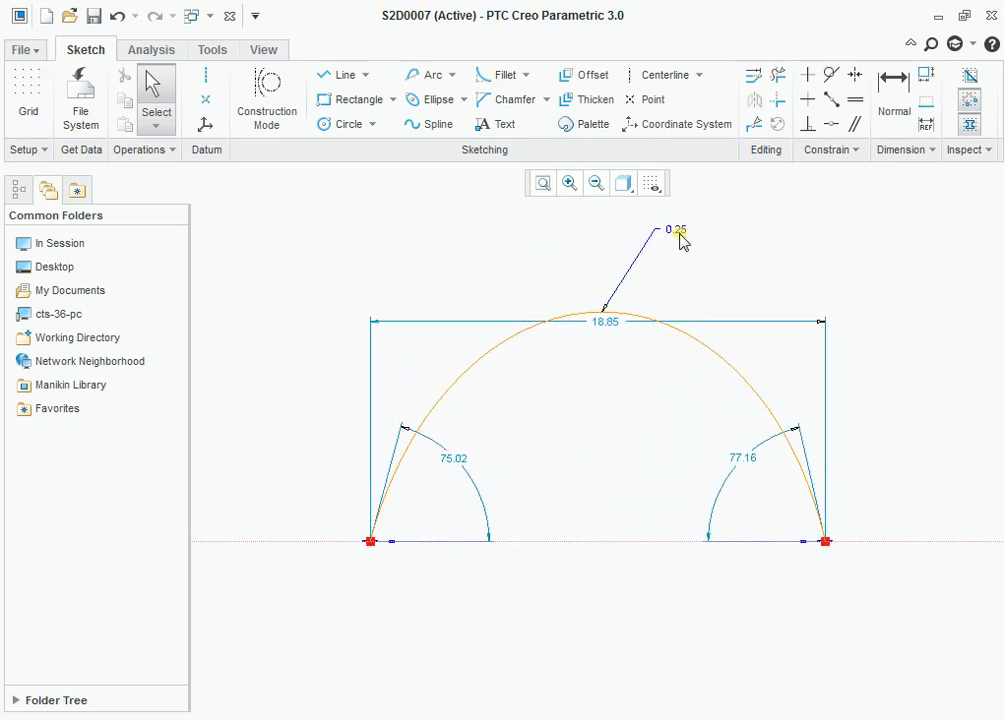
{"action": "double_click", "coordinate": [678, 231]}
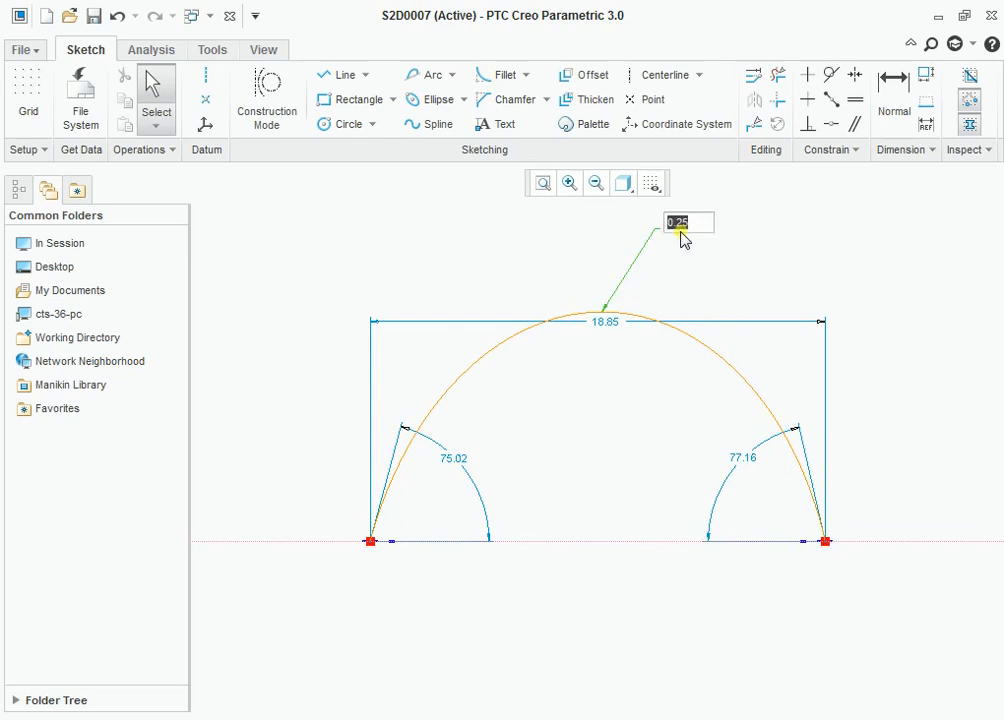
{"action": "type", "text": "0.8"}
{"action": "key", "text": "Return"}
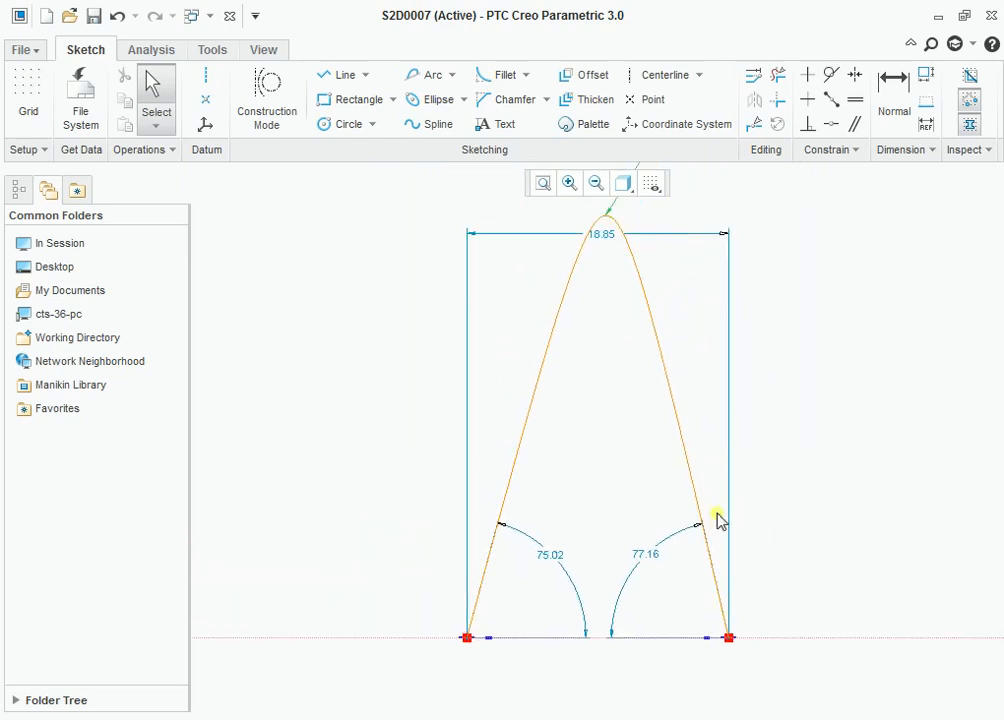
Delete the conic arc with its dimensions
{"action": "mouse_move", "coordinate": [432, 249]}
{"action": "left_mouse_down"}
{"action": "mouse_move", "coordinate": [713, 522]}
{"action": "mouse_move", "coordinate": [772, 643]}
{"action": "left_mouse_up"}
{"action": "key", "text": "Delete"}
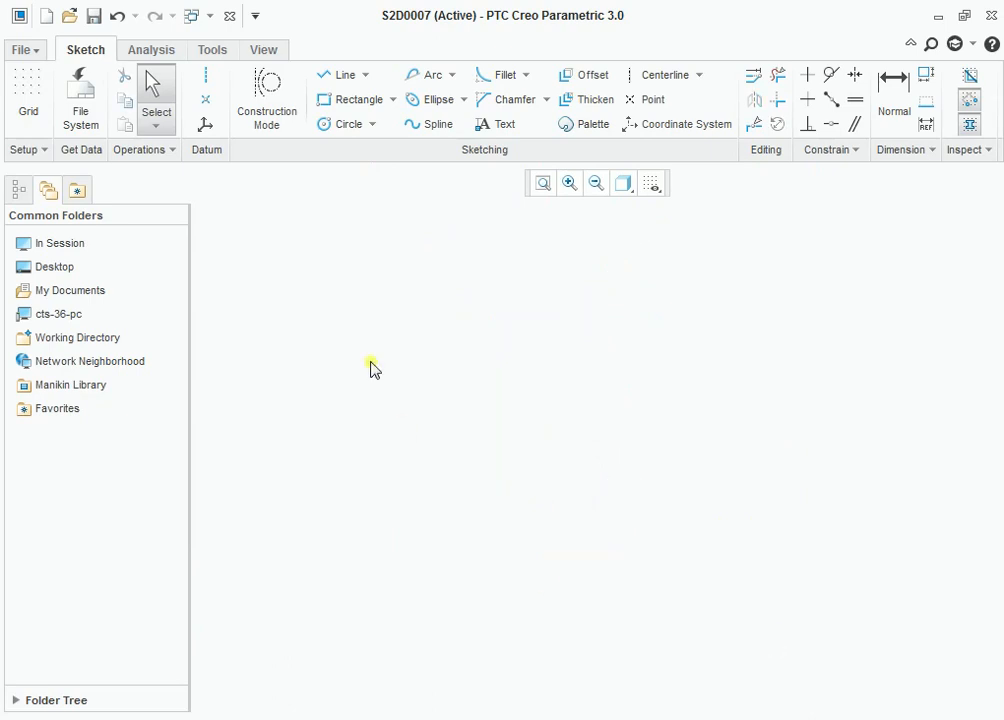
{"action": "left_click", "coordinate": [464, 102]}
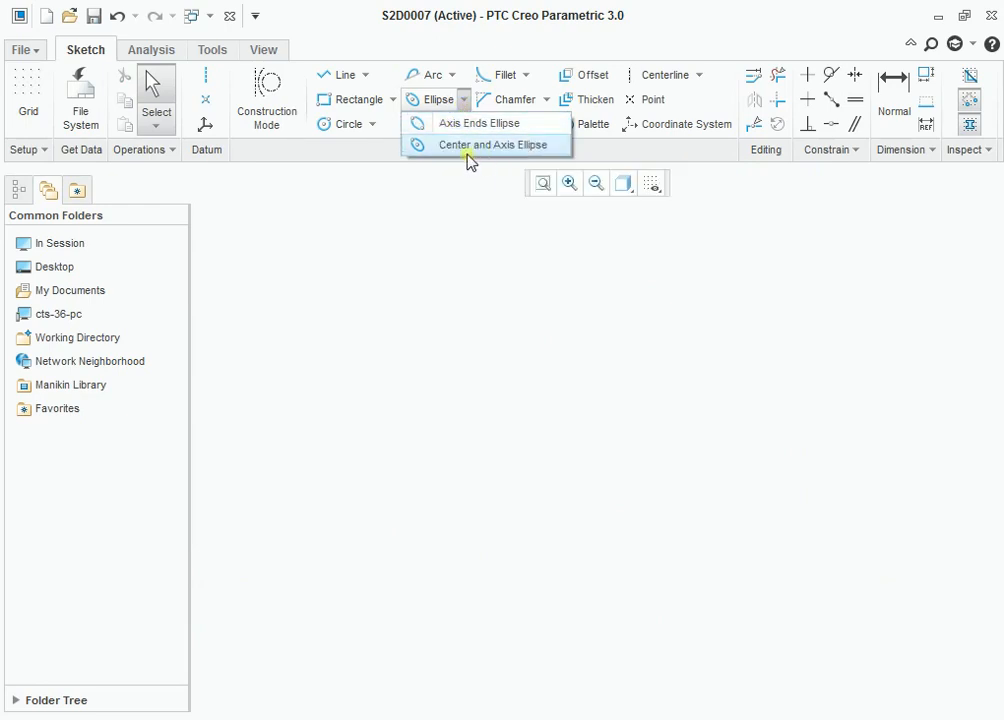
{"action": "left_click", "coordinate": [615, 153]}
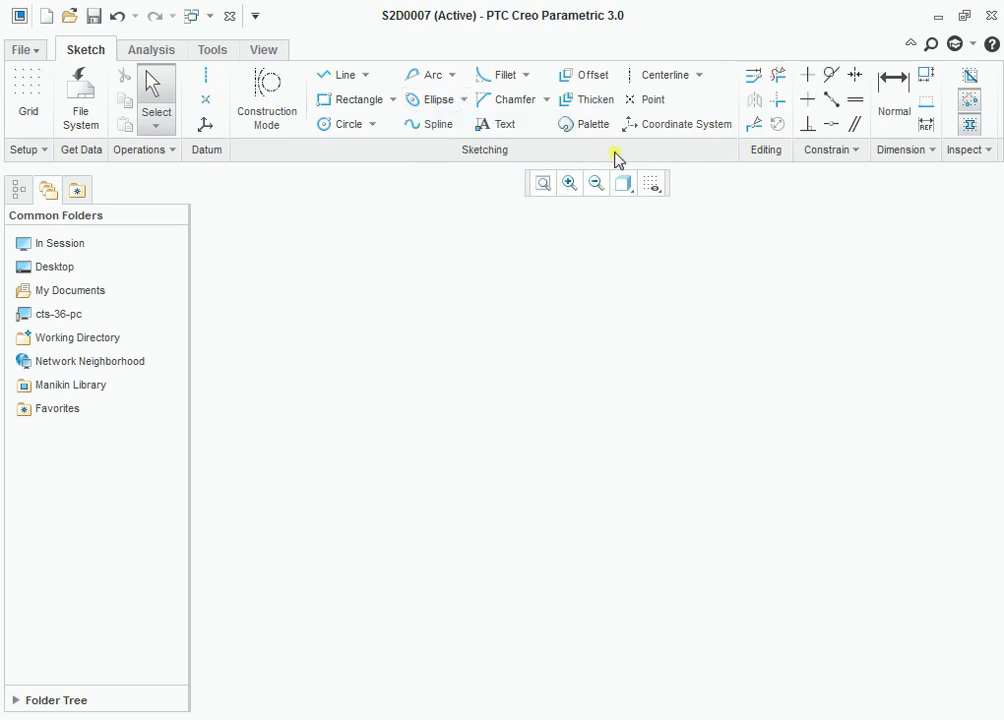
{"action": "left_click", "coordinate": [464, 100]}
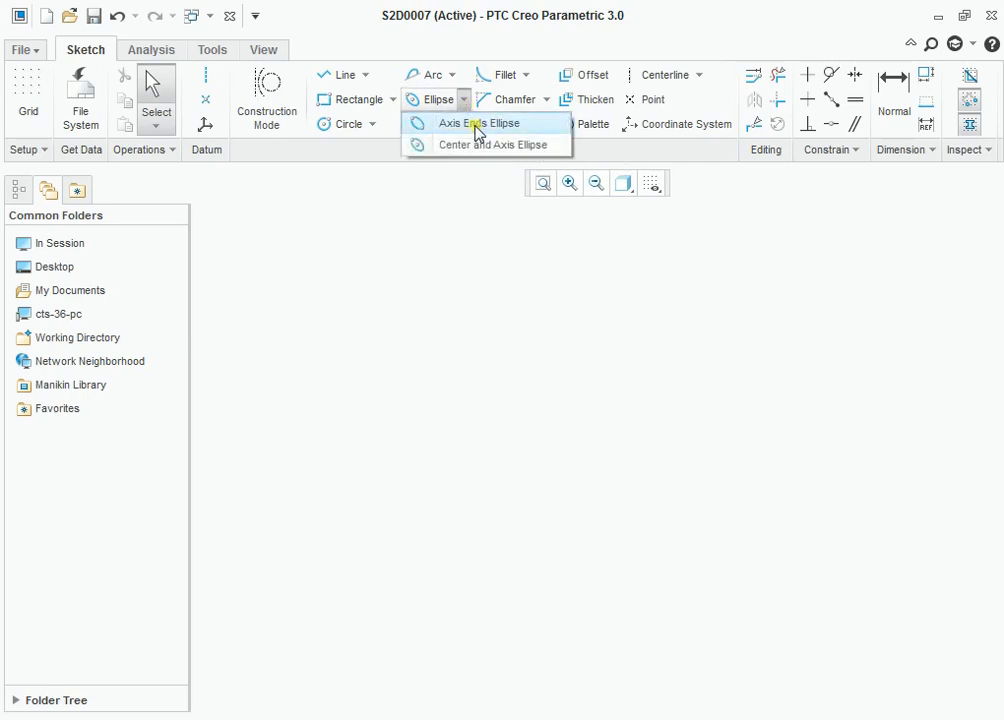
{"action": "left_click", "coordinate": [464, 100]}
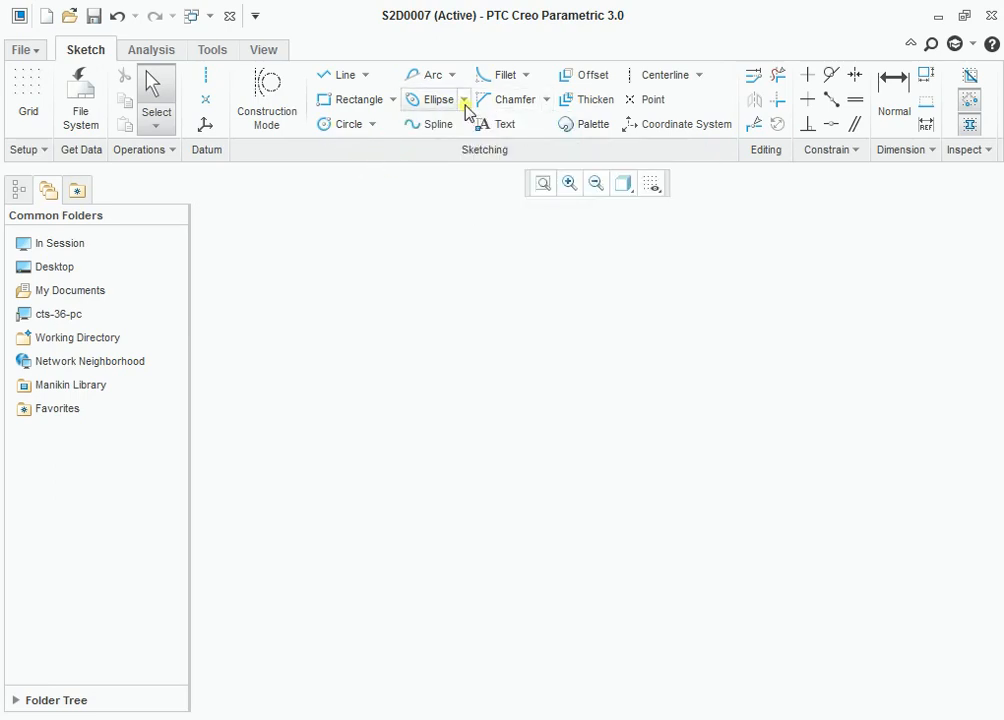
{"action": "left_click", "coordinate": [465, 104]}
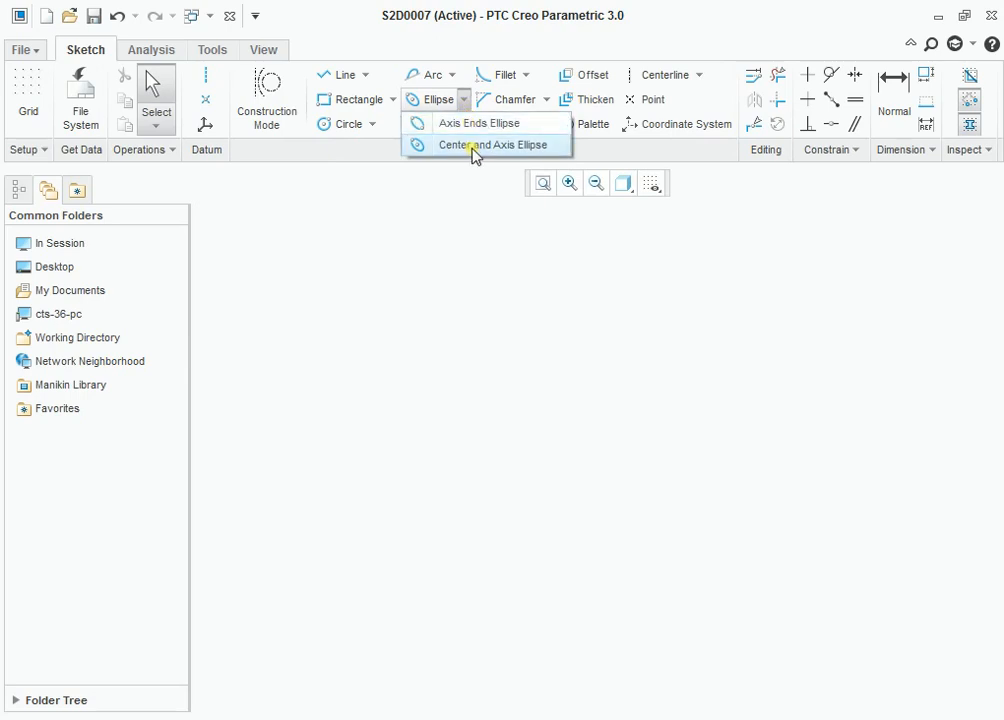
{"action": "left_click", "coordinate": [343, 149]}
Sketch an axis ends ellipse about 25.6 wide and 9.1 high with a horizontal major axis
{"action": "left_click", "coordinate": [468, 98]}
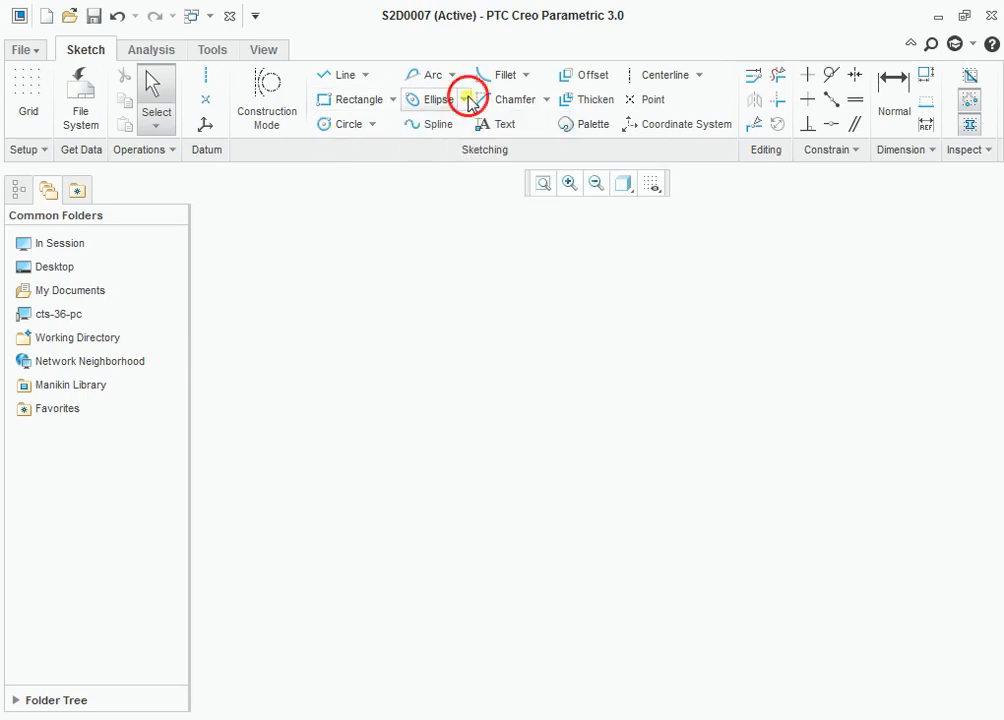
{"action": "left_click", "coordinate": [467, 125]}
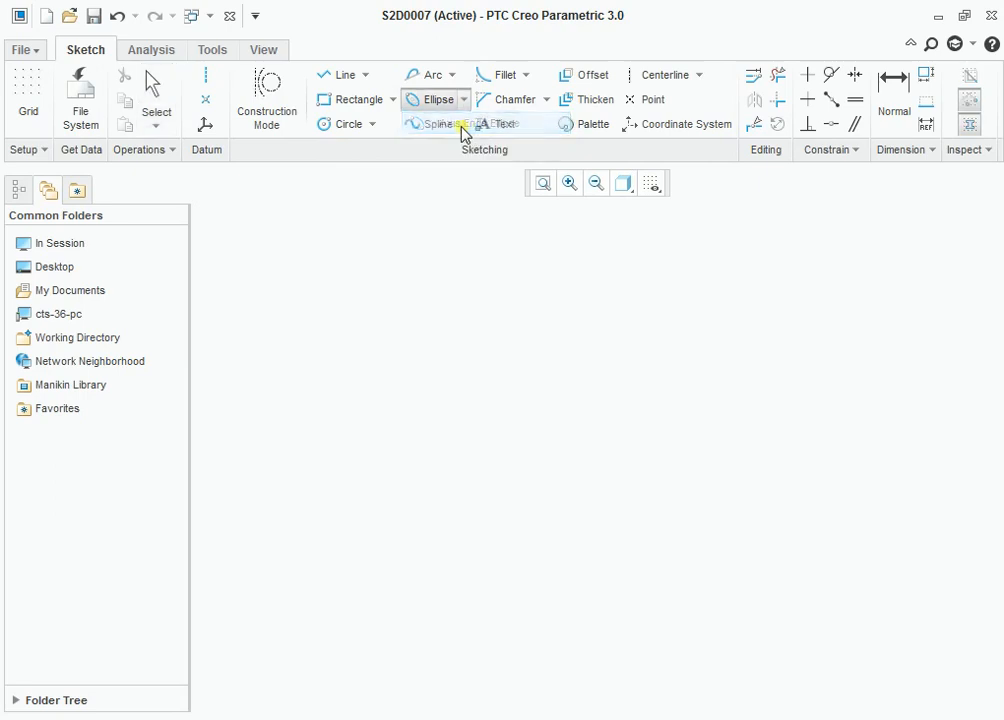
{"action": "left_click", "coordinate": [432, 439]}
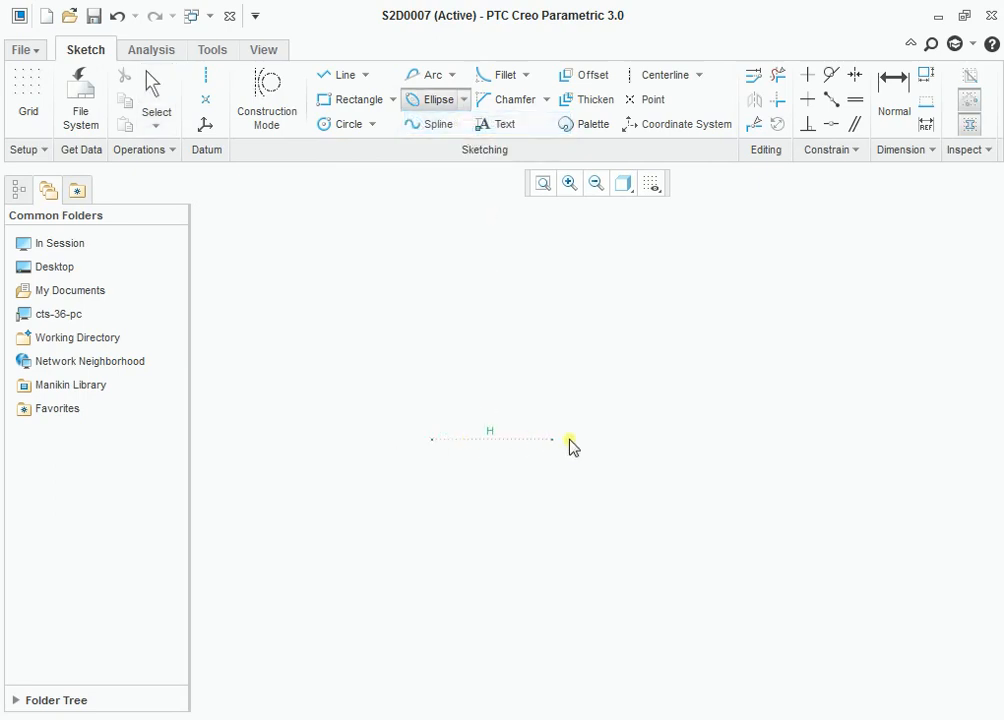
{"action": "left_click", "coordinate": [659, 439]}
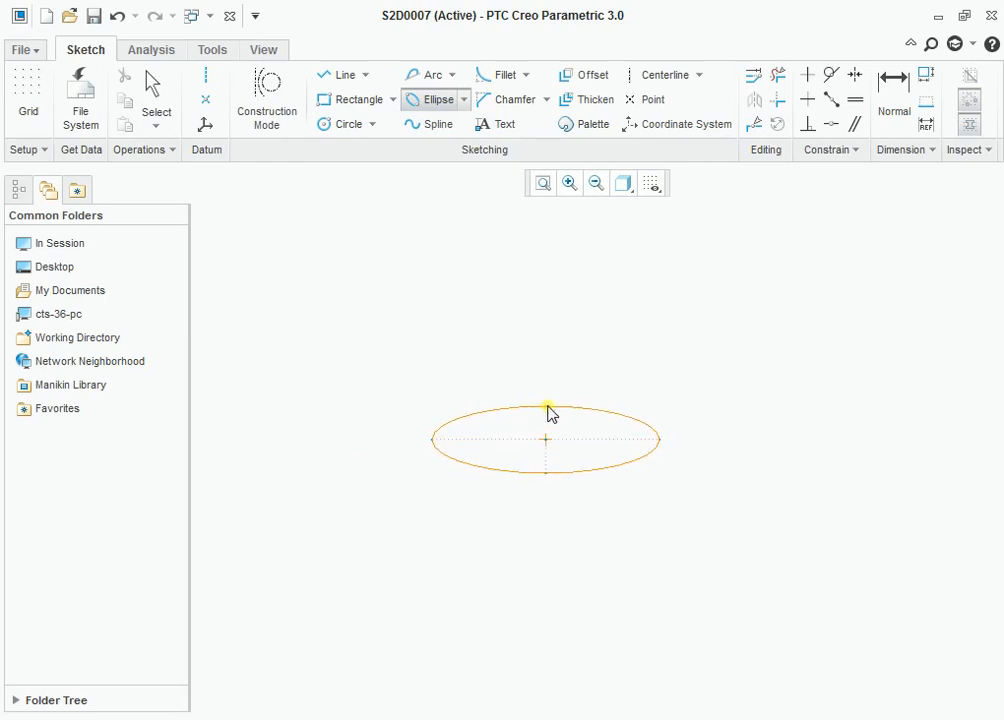
{"action": "left_click", "coordinate": [552, 403]}
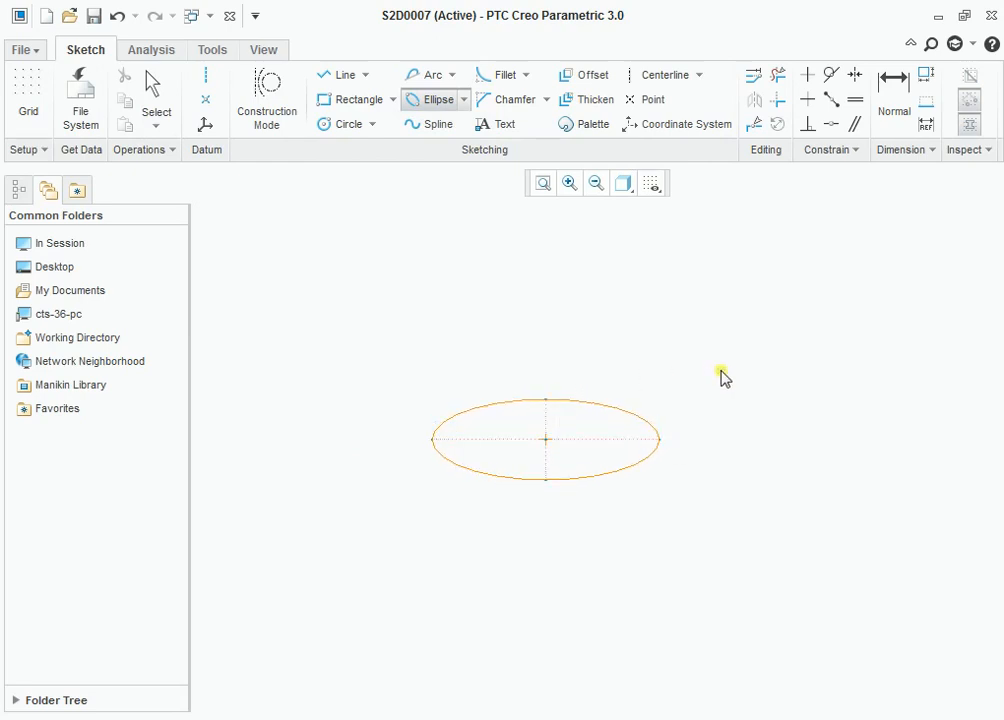
{"action": "middle_click", "coordinate": [600, 372]}
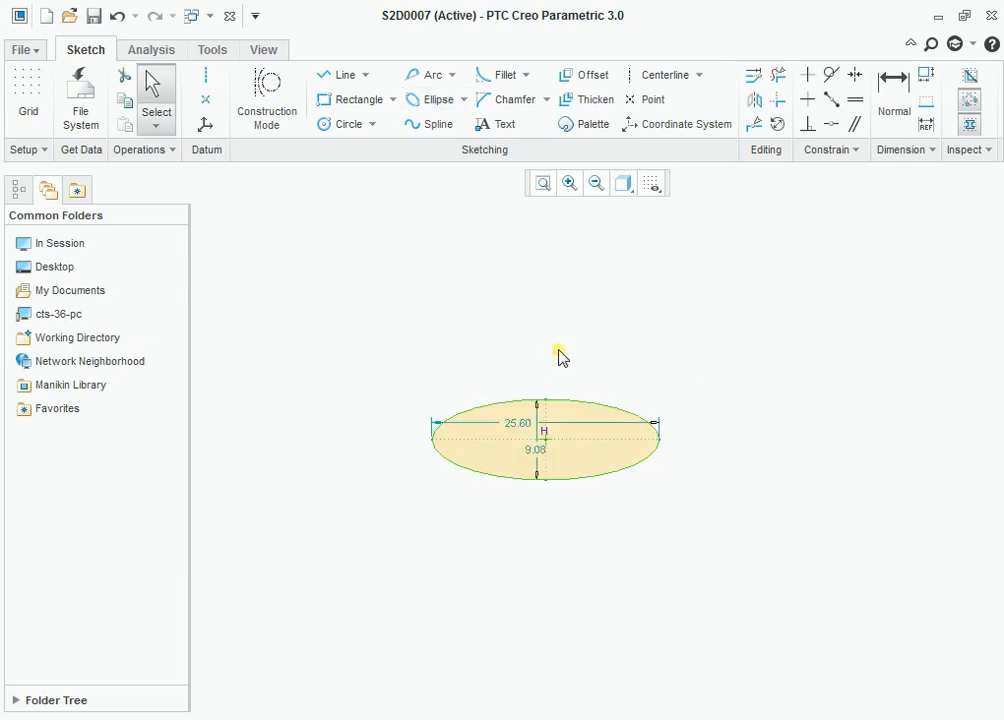
Sketch a center and axis ellipse about 28 wide and 10 high, left of the first ellipse, with a horizontal major axis
{"action": "left_click", "coordinate": [465, 99]}
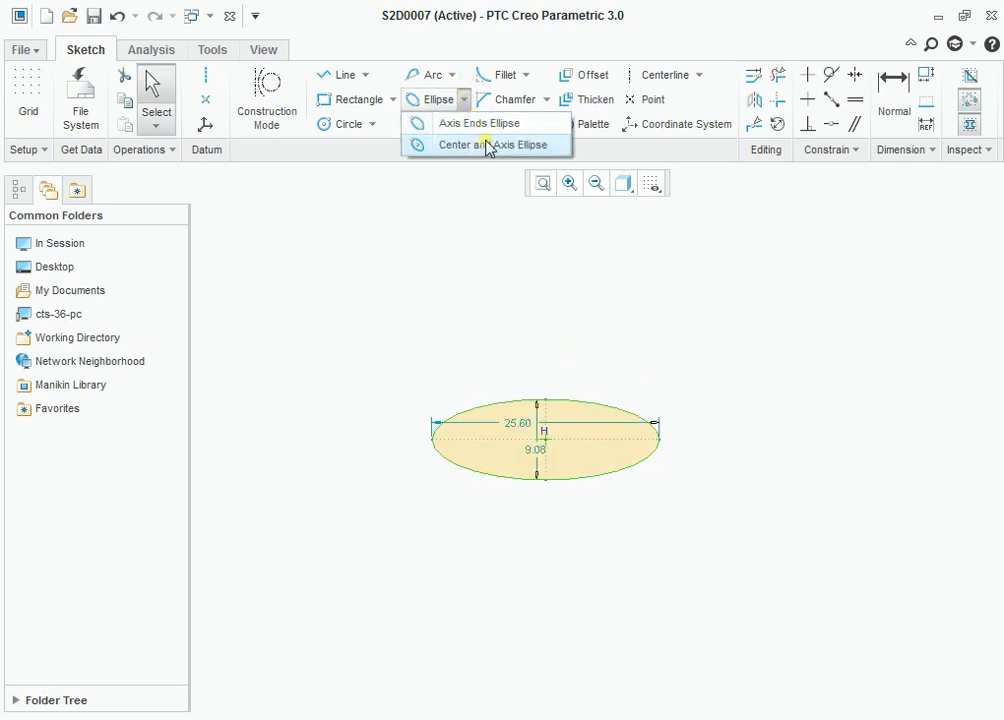
{"action": "left_click", "coordinate": [487, 145]}
{"action": "scroll", "coordinate": [640, 385], "scroll_direction": "up", "scroll_amount": 2}
{"action": "scroll", "coordinate": [385, 400], "scroll_direction": "down", "scroll_amount": 2}
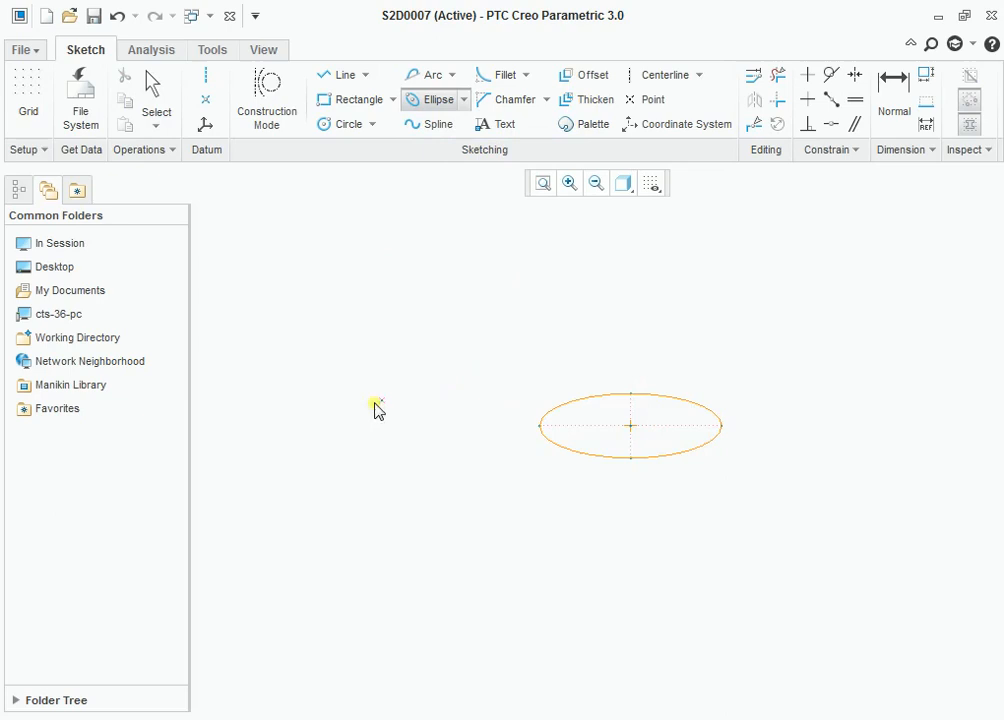
{"action": "scroll", "coordinate": [420, 490], "scroll_direction": "up", "scroll_amount": 1}
{"action": "left_click", "coordinate": [316, 469]}
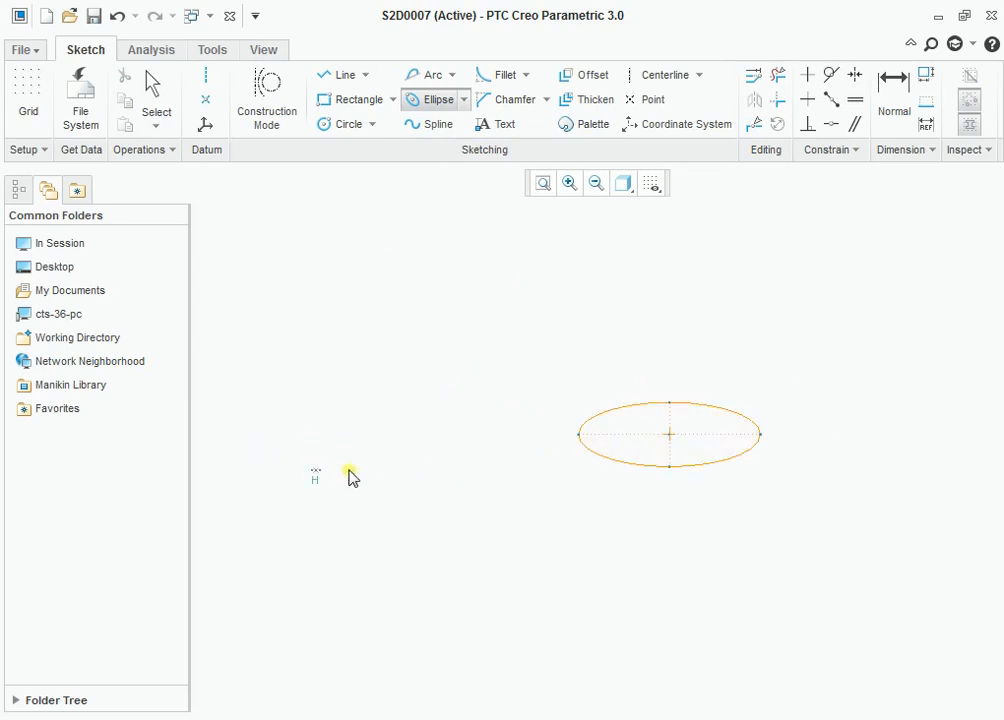
{"action": "left_click", "coordinate": [415, 470]}
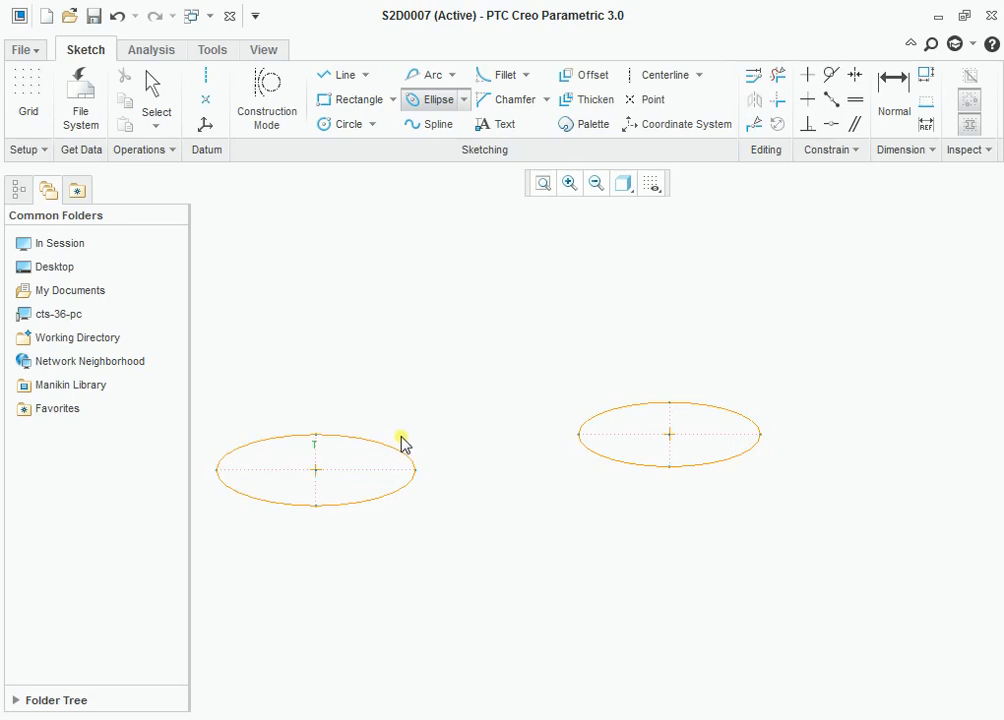
{"action": "left_click", "coordinate": [401, 444]}
{"action": "middle_click", "coordinate": [455, 460]}
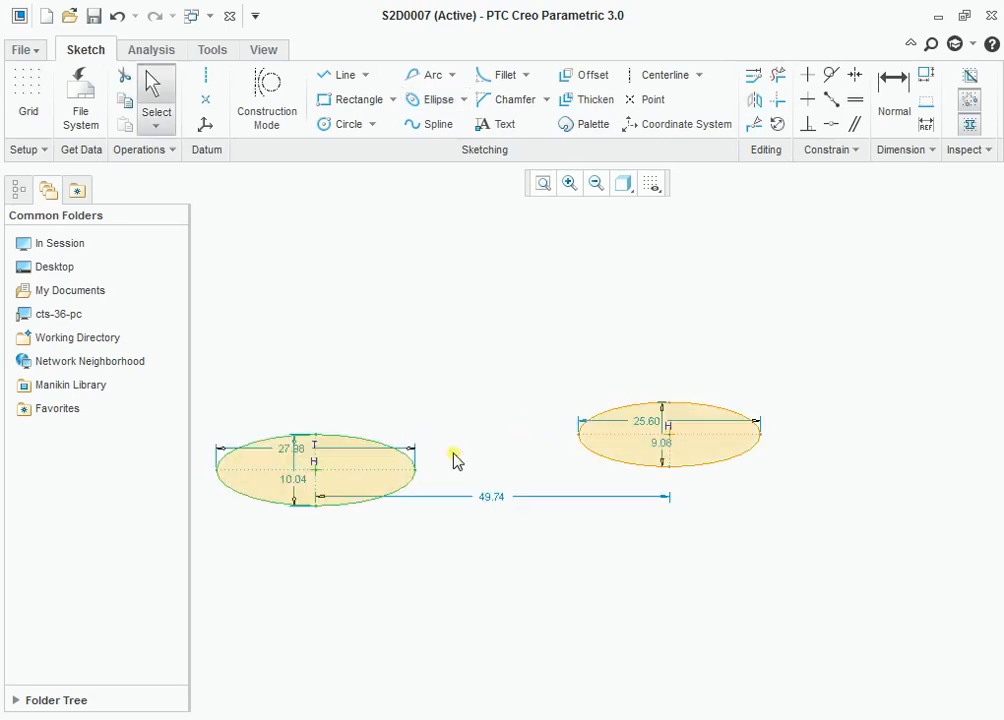
Delete both ellipses from the sketch
{"action": "scroll", "coordinate": [297, 466], "scroll_direction": "up", "scroll_amount": 2}
{"action": "scroll", "coordinate": [870, 352], "scroll_direction": "down", "scroll_amount": 1}
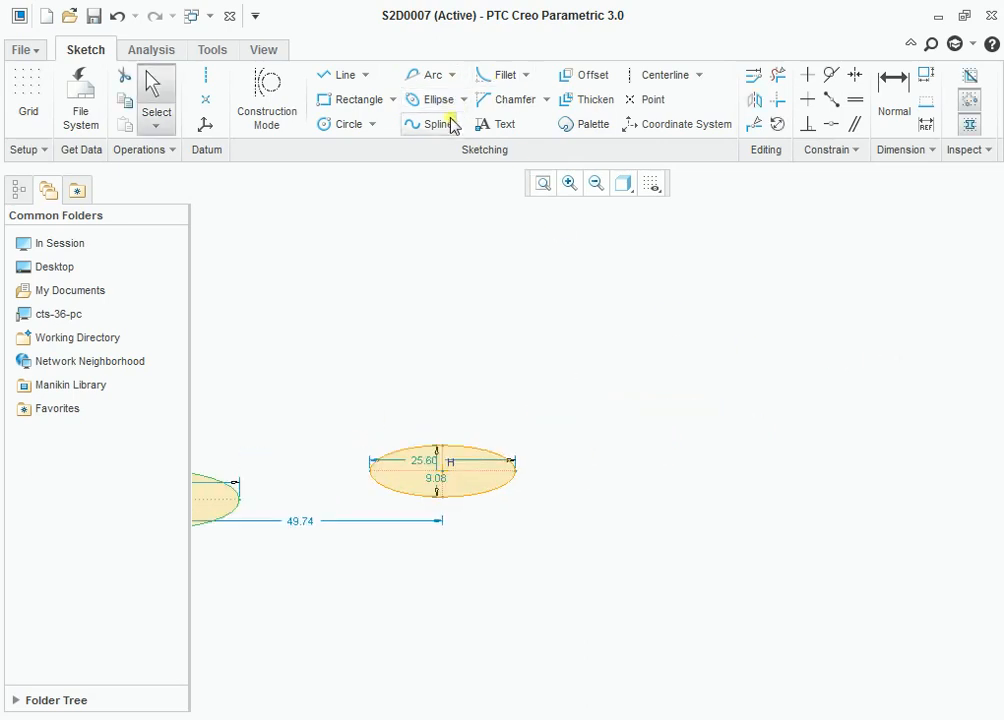
{"action": "scroll", "coordinate": [325, 371], "scroll_direction": "up", "scroll_amount": 2}
{"action": "left_click_drag", "start_coordinate": [281, 359], "coordinate": [683, 575]}
{"action": "key", "text": "Delete"}
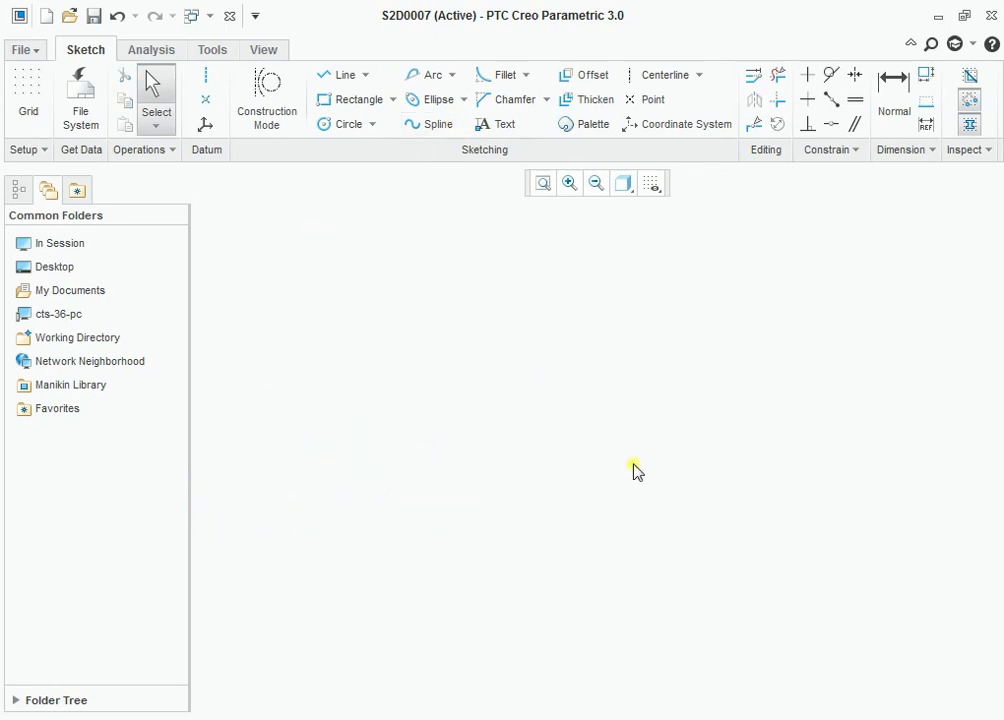
Sketch a closed freeform spline through eleven points, with a wavy upper edge and rounded lower side, ending back at its start point
{"action": "left_click", "coordinate": [425, 124]}
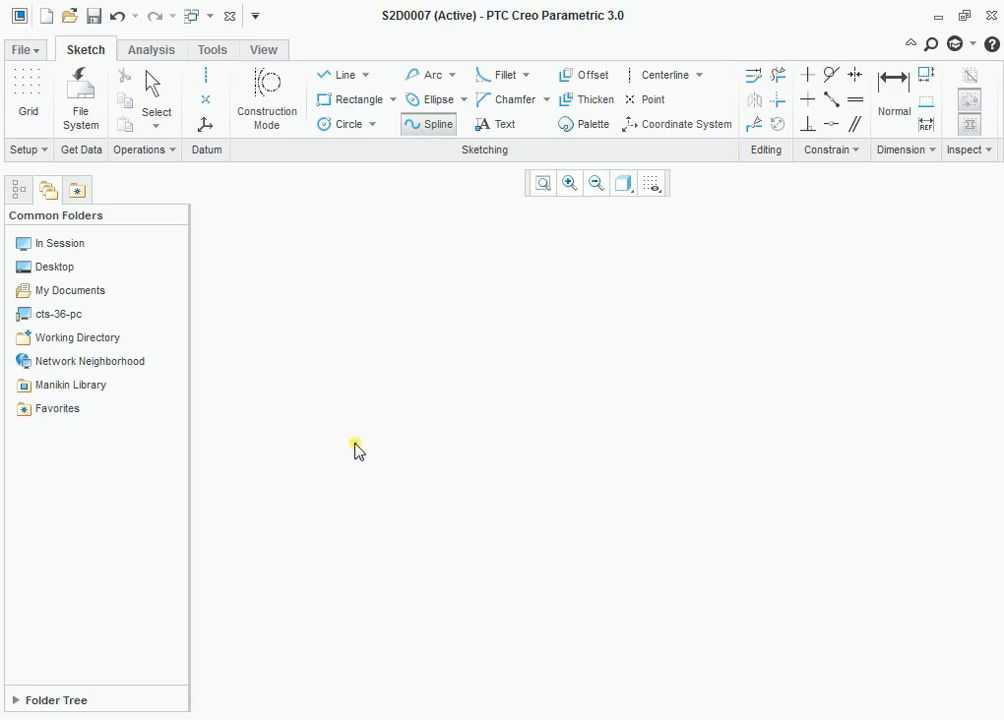
{"action": "left_click", "coordinate": [484, 356]}
{"action": "left_click", "coordinate": [601, 494]}
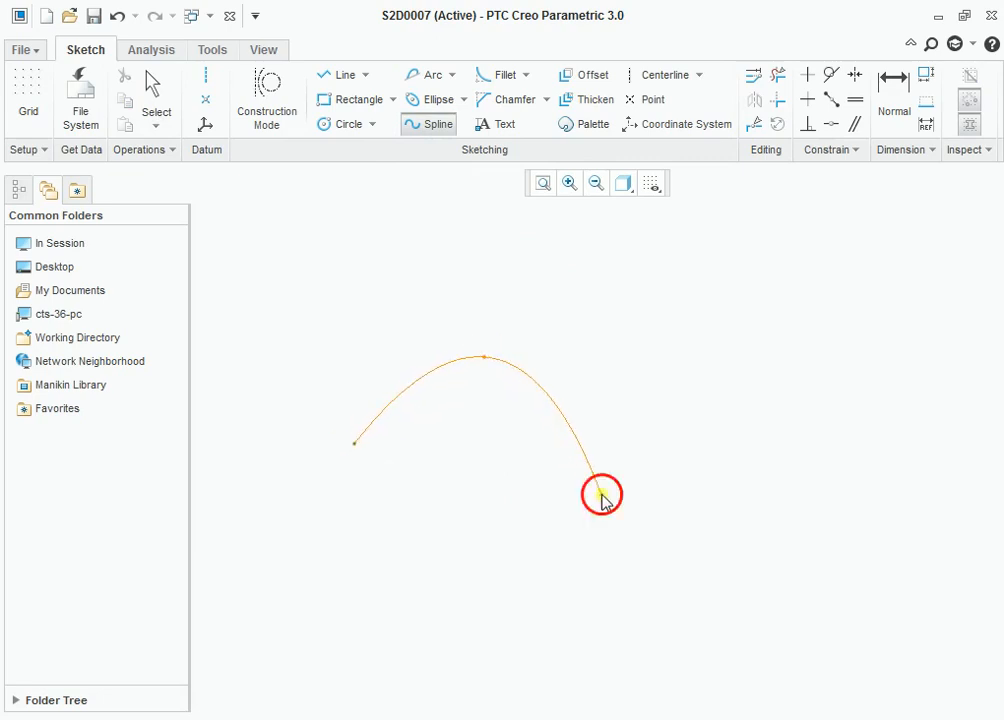
{"action": "left_click", "coordinate": [818, 403]}
{"action": "left_click", "coordinate": [944, 338]}
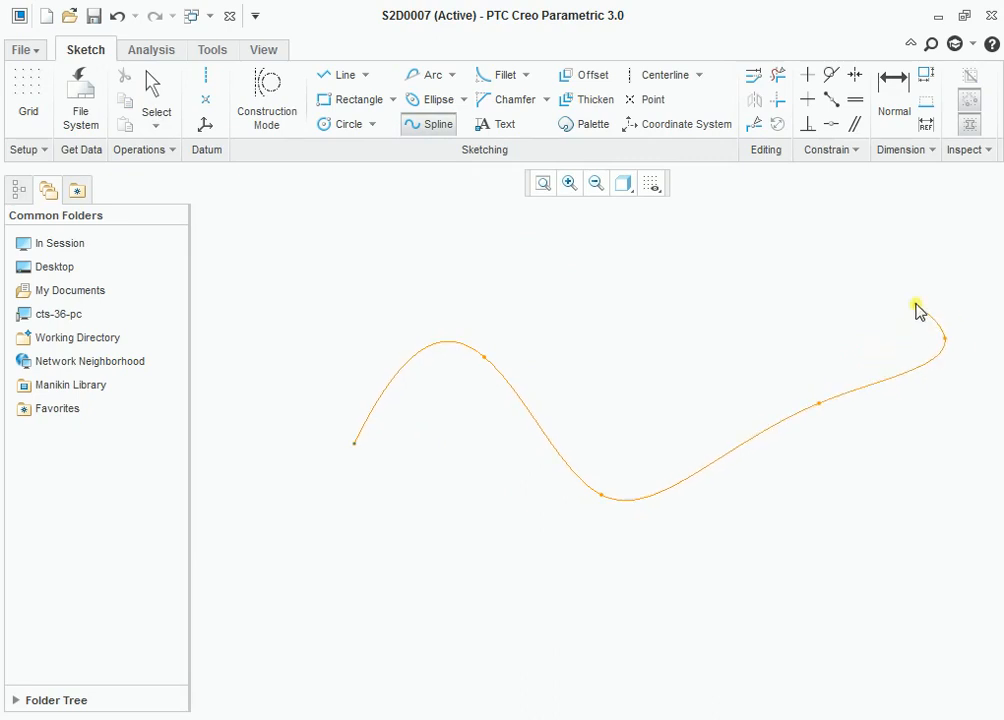
{"action": "left_click", "coordinate": [940, 555]}
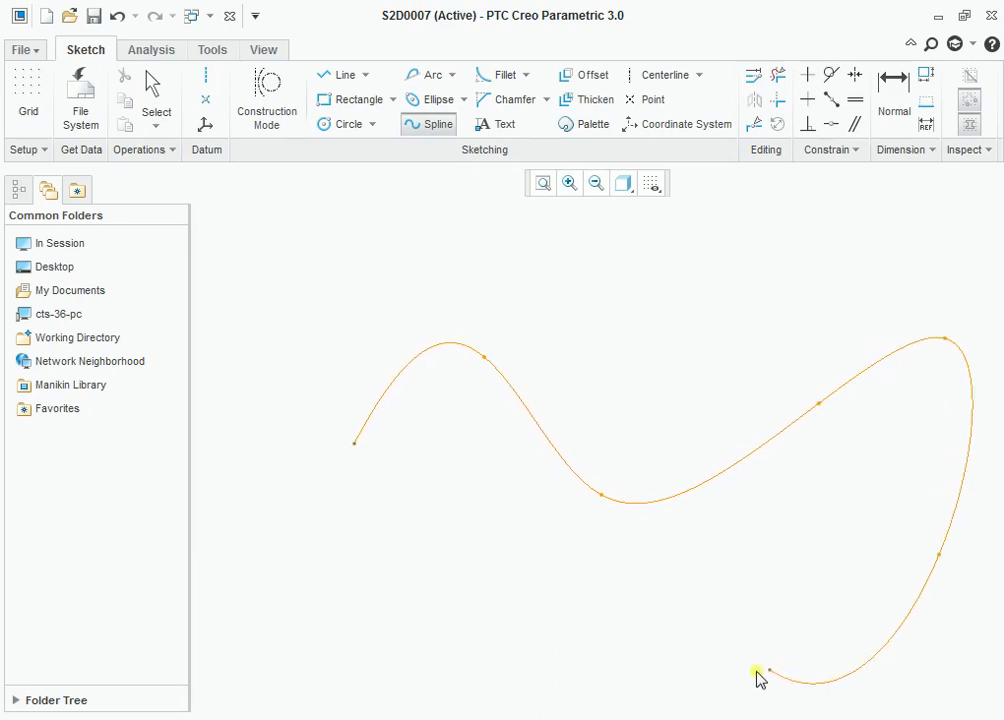
{"action": "left_click", "coordinate": [756, 671]}
{"action": "left_click", "coordinate": [437, 634]}
{"action": "left_click", "coordinate": [350, 505]}
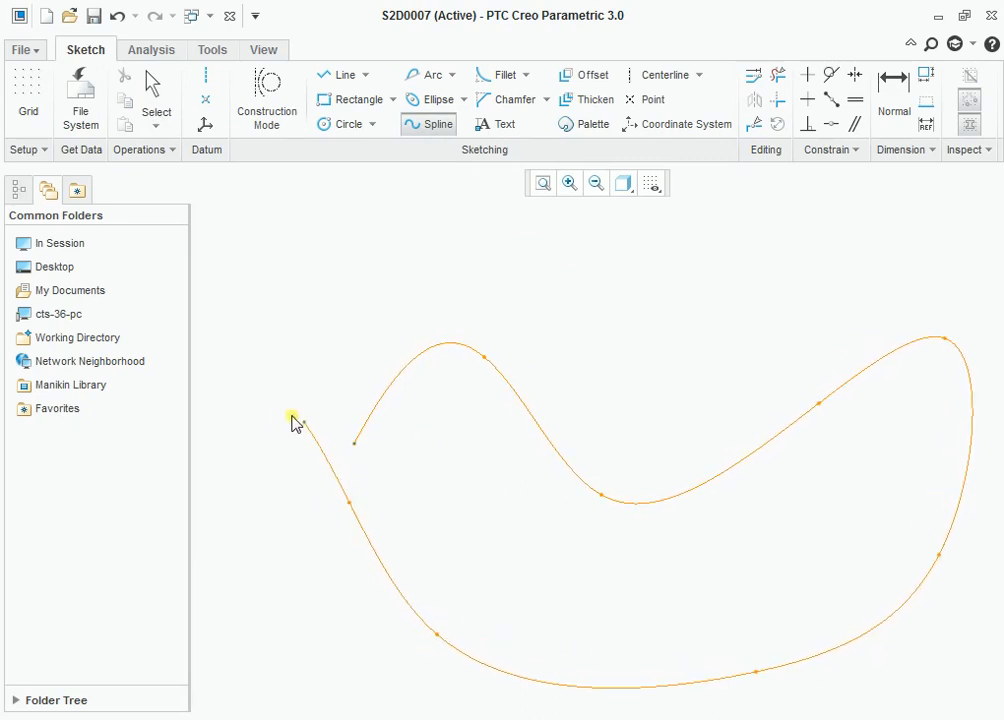
{"action": "left_click", "coordinate": [278, 417]}
{"action": "left_click", "coordinate": [347, 356]}
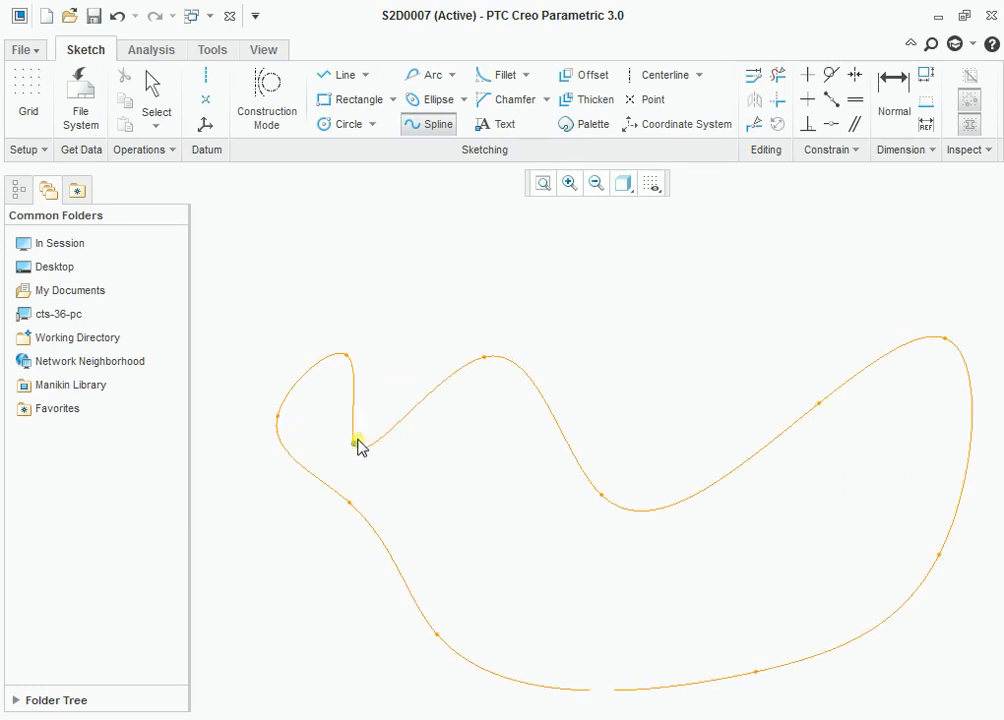
{"action": "left_click", "coordinate": [357, 442]}
{"action": "middle_click", "coordinate": [357, 442]}
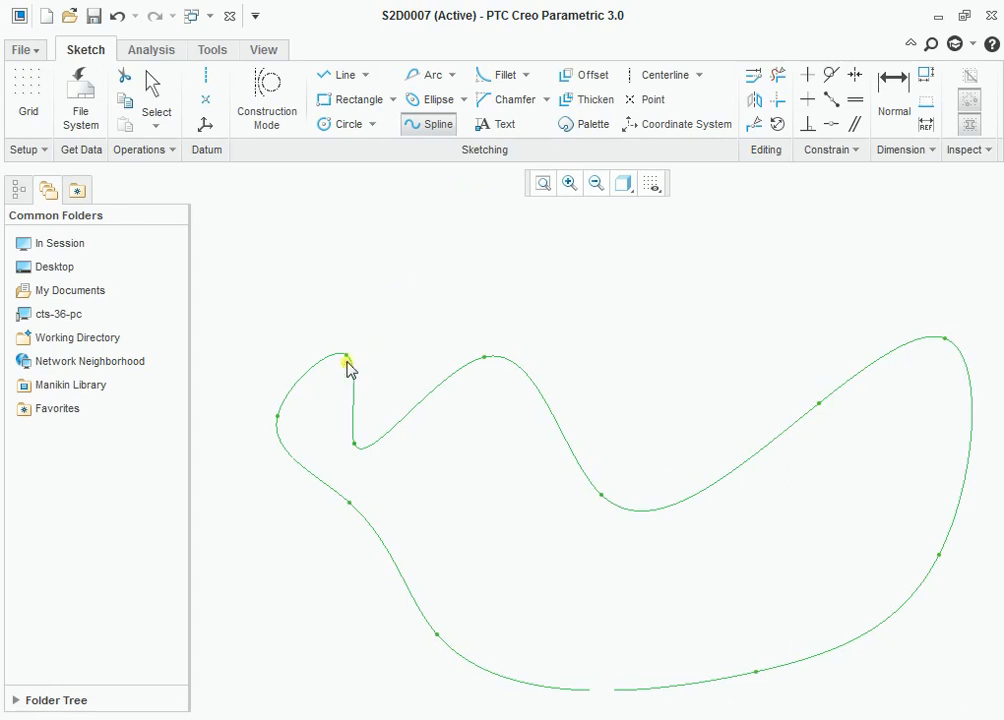
{"action": "middle_click", "coordinate": [681, 213]}
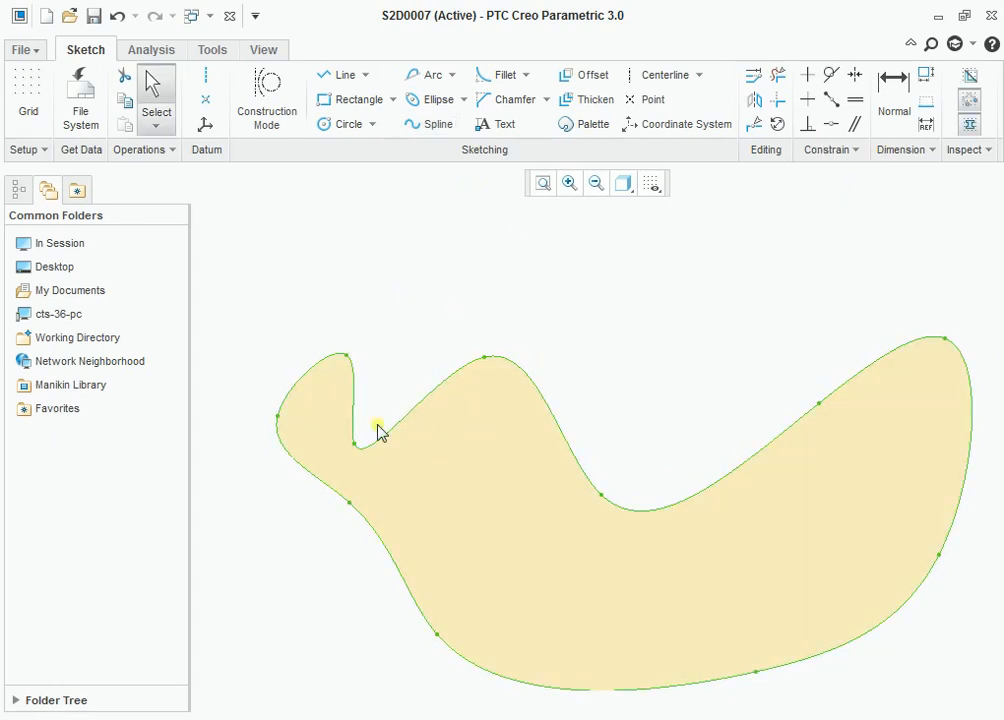
Reshape the closed spline by pulling its upper-left tip upward and its middle peak up and to the right, and shift the whole curve slightly right and down
{"action": "scroll", "coordinate": [213, 367], "scroll_direction": "up", "scroll_amount": 2}
{"action": "scroll", "coordinate": [483, 433], "scroll_direction": "down", "scroll_amount": 1}
{"action": "scroll", "coordinate": [724, 459], "scroll_direction": "up", "scroll_amount": 1}
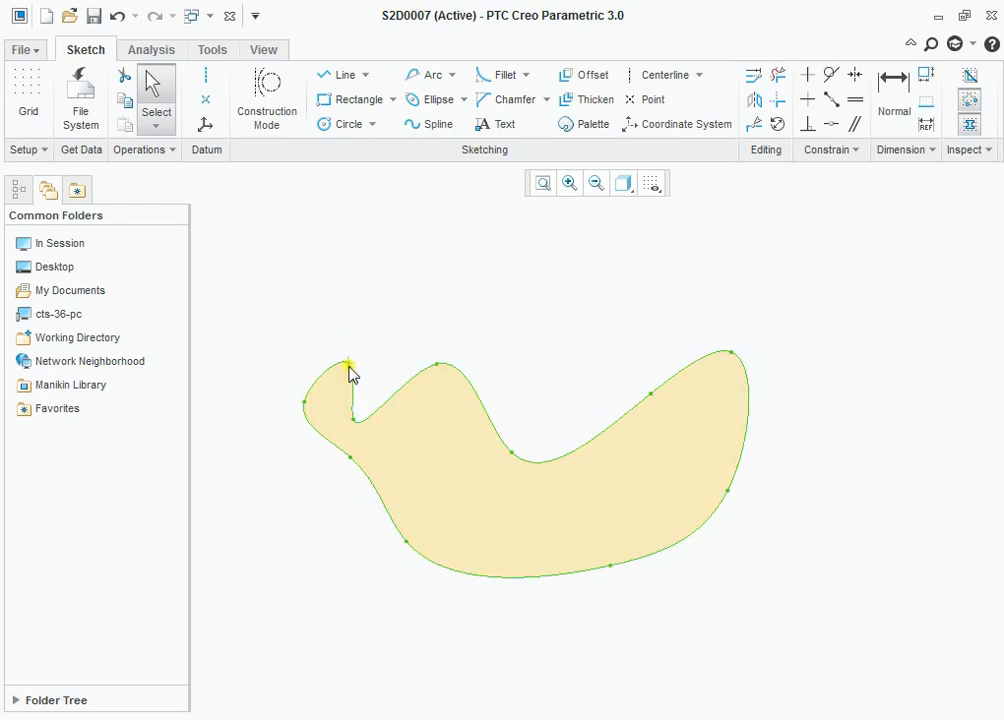
{"action": "left_click_drag", "start_coordinate": [349, 365], "coordinate": [324, 275]}
{"action": "mouse_move", "coordinate": [356, 421]}
{"action": "left_mouse_down"}
{"action": "mouse_move", "coordinate": [430, 303]}
{"action": "mouse_move", "coordinate": [375, 424]}
{"action": "left_mouse_up"}
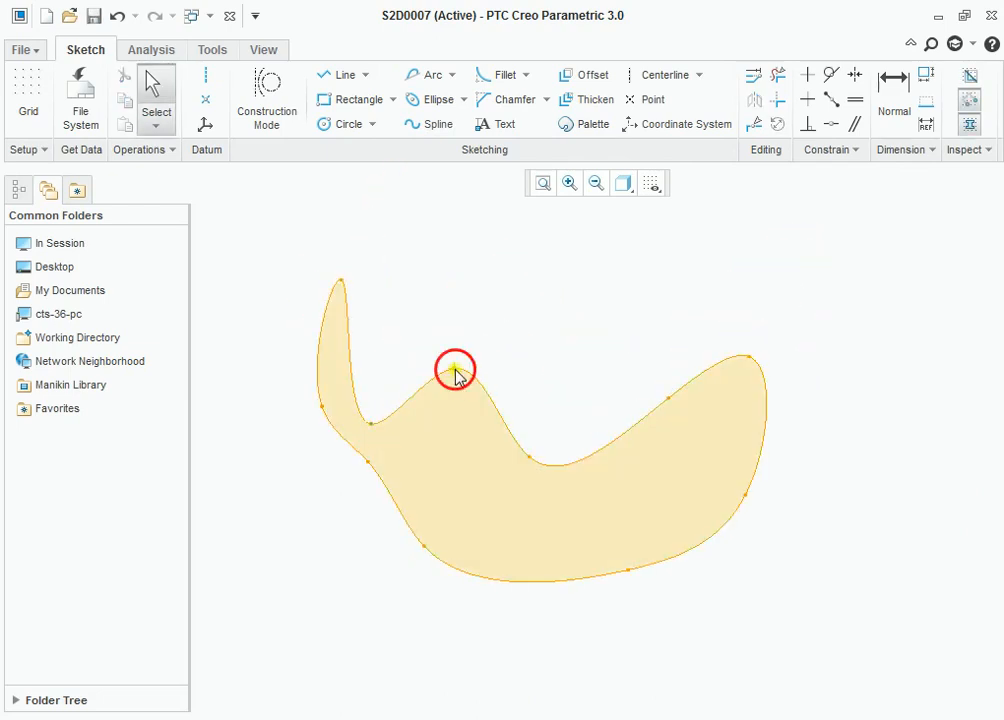
{"action": "mouse_move", "coordinate": [455, 373]}
{"action": "left_mouse_down"}
{"action": "mouse_move", "coordinate": [495, 312]}
{"action": "mouse_move", "coordinate": [549, 301]}
{"action": "mouse_move", "coordinate": [534, 283]}
{"action": "mouse_move", "coordinate": [575, 332]}
{"action": "left_mouse_up"}
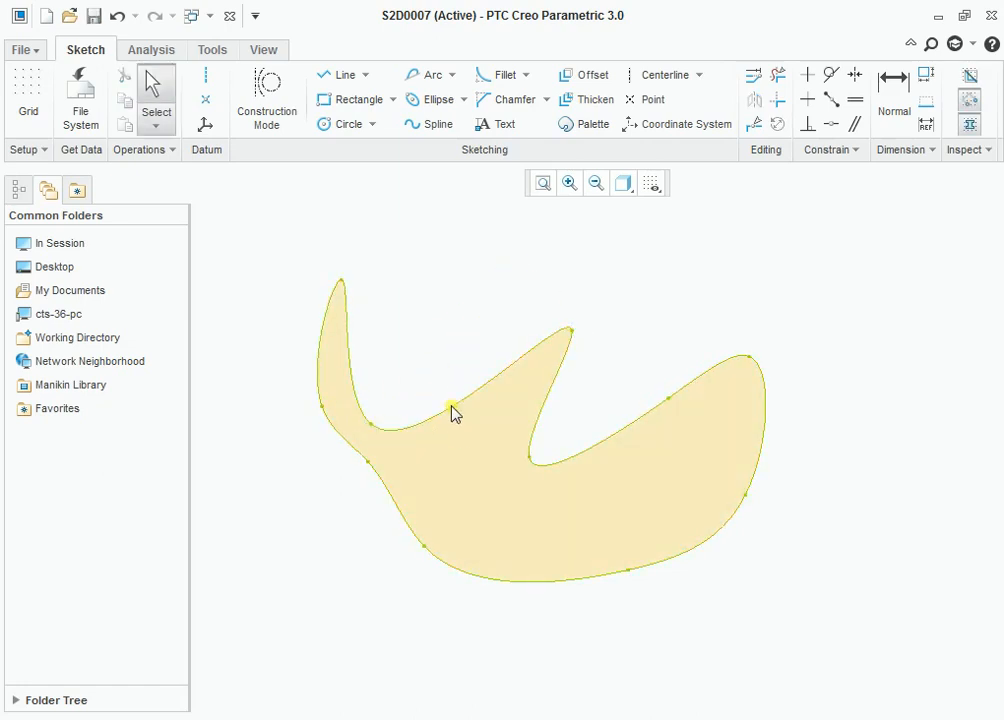
{"action": "mouse_move", "coordinate": [451, 412]}
{"action": "left_mouse_down"}
{"action": "mouse_move", "coordinate": [479, 521]}
{"action": "mouse_move", "coordinate": [503, 324]}
{"action": "mouse_move", "coordinate": [437, 428]}
{"action": "mouse_move", "coordinate": [379, 450]}
{"action": "mouse_move", "coordinate": [601, 399]}
{"action": "mouse_move", "coordinate": [461, 421]}
{"action": "left_mouse_up"}
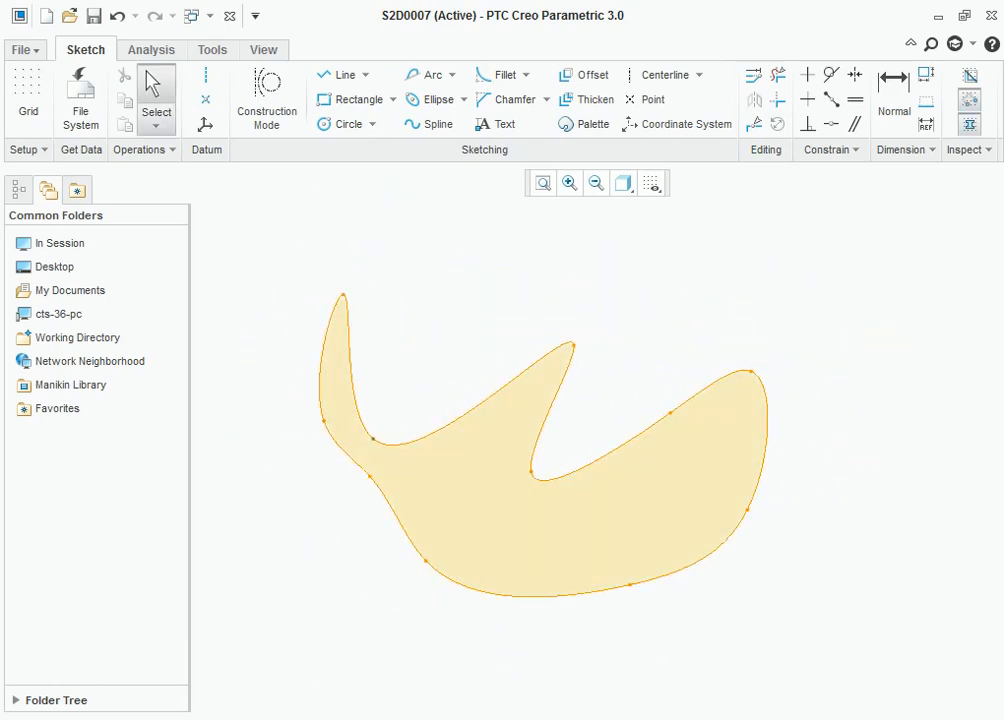